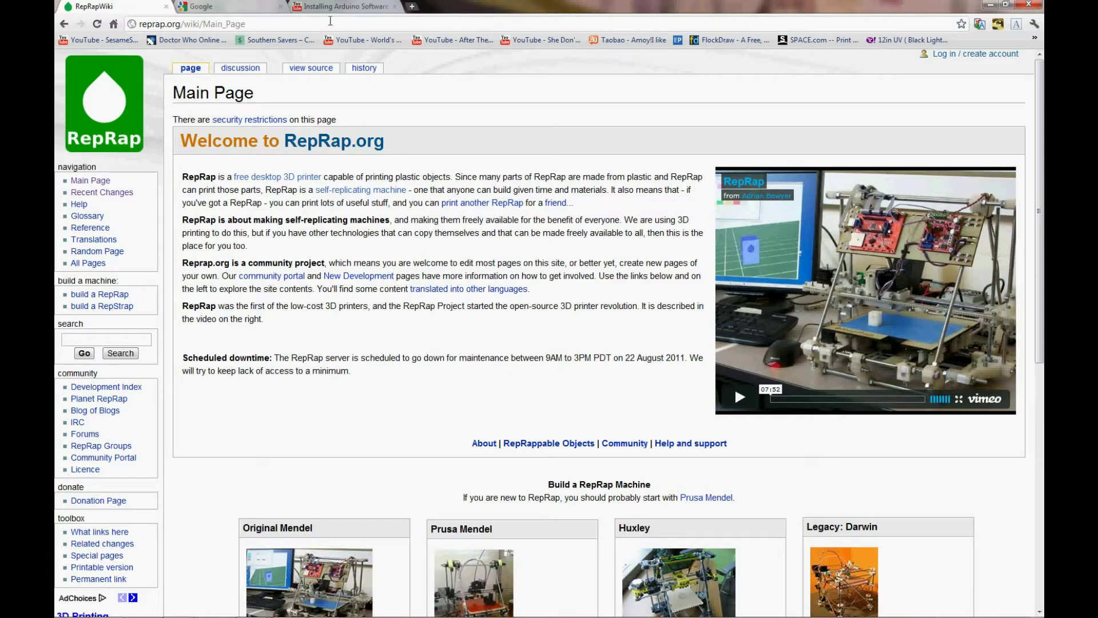
Step: View the open YouTube video page and highlight its title, "Installing Arduino Software and UNO on Windows 7"
left_click(338, 7)
left_click_drag(133, 100, 629, 113)
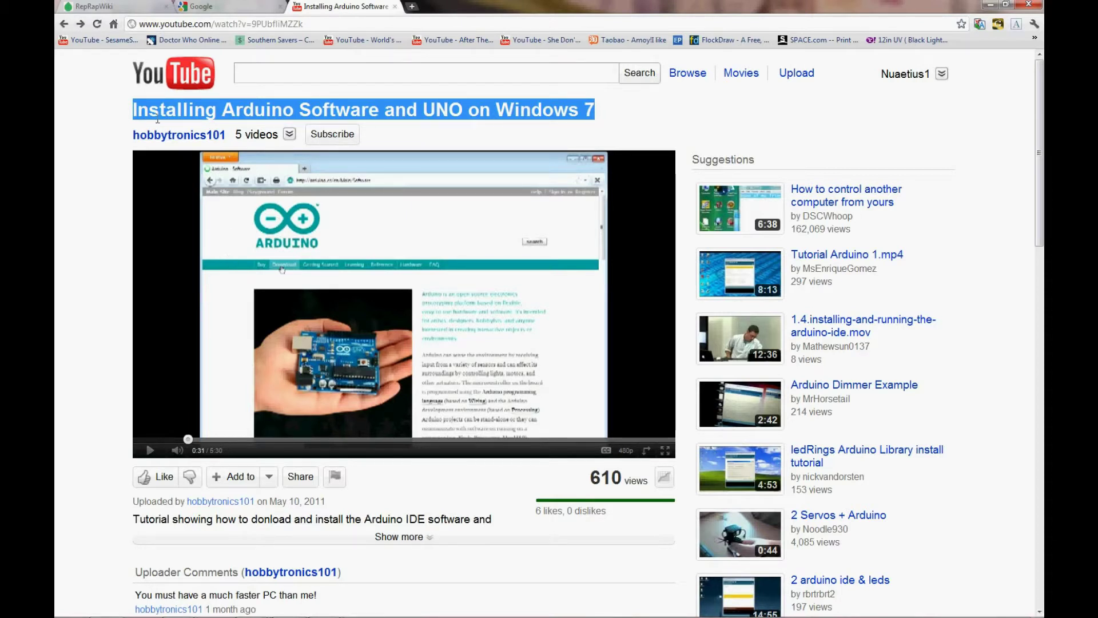
left_click(84, 133)
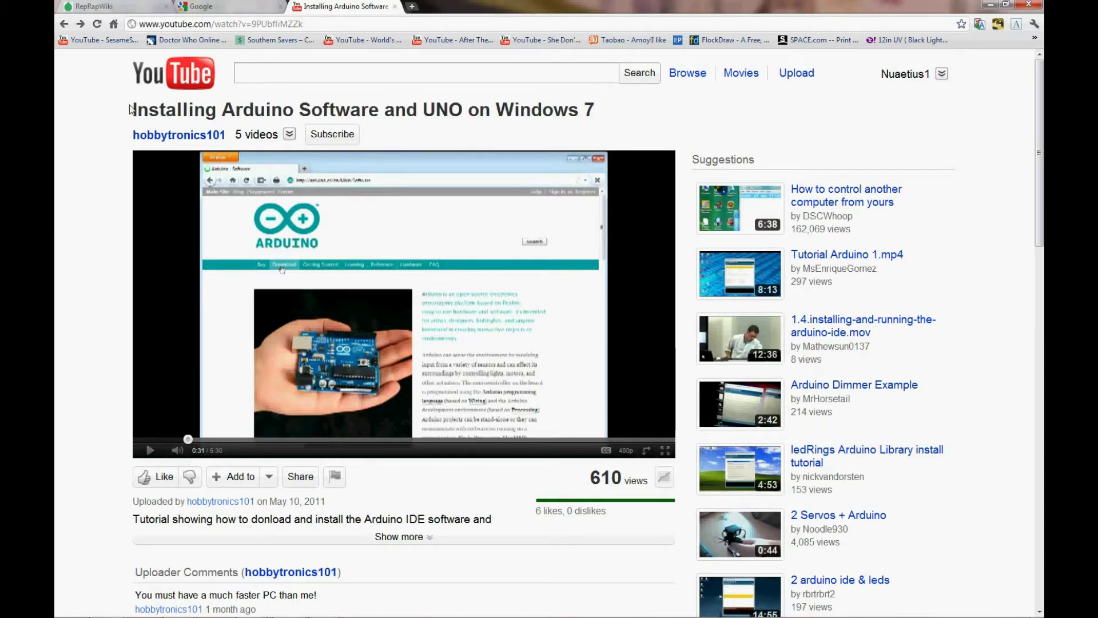
left_click_drag(131, 108, 613, 119)
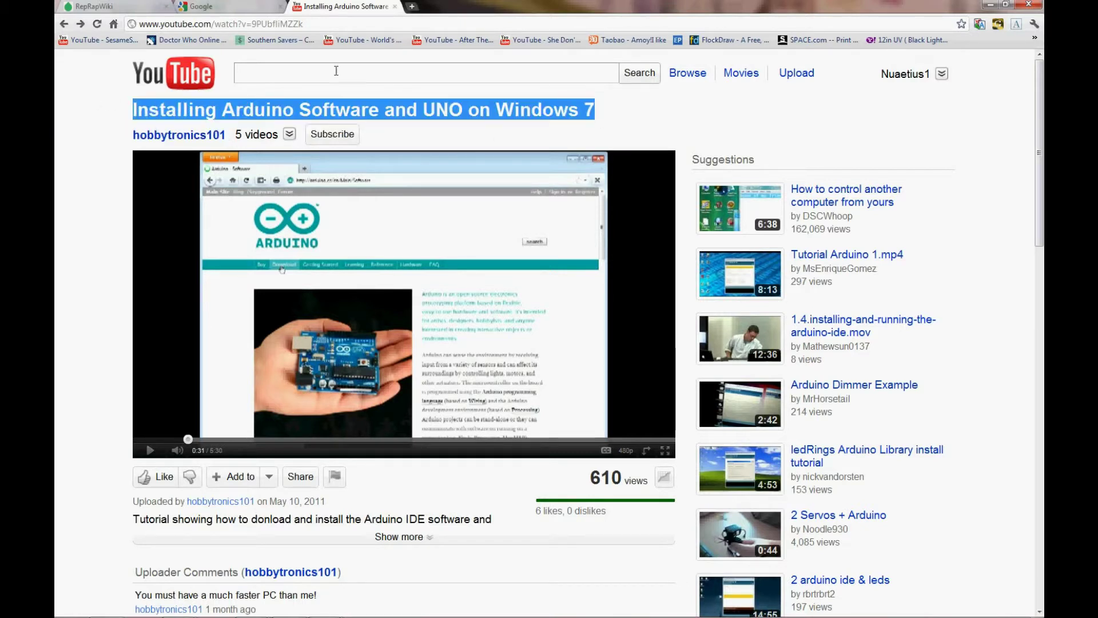
Step: Close the Arduino video page and search Google for "Freenode IRC" to reach the freenode webchat
left_click(395, 6)
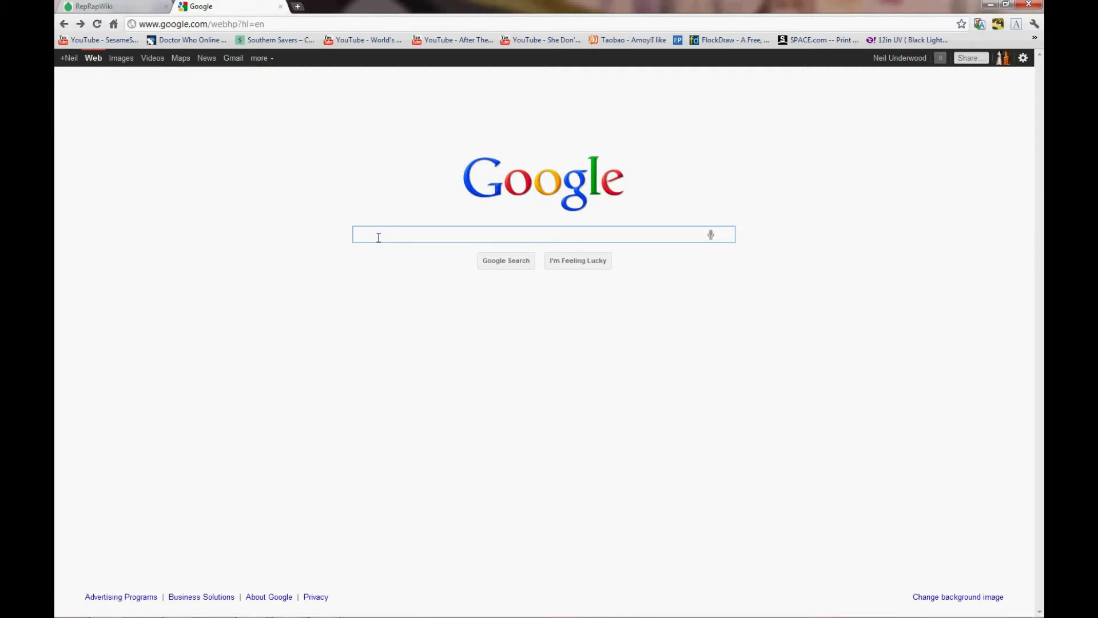
type("Freenode IRC")
key("Return")
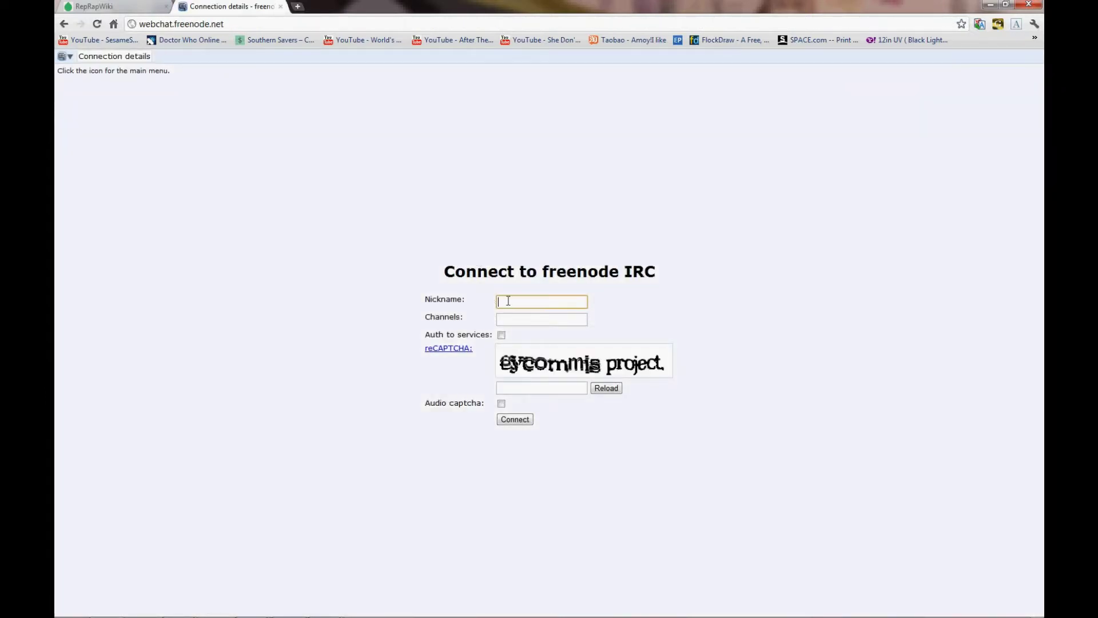
Step: Fill in the freenode connection form with the nickname, the channel "reprap" and the reCAPTCHA answer, and connect
type("Spacexula")
key("Tab")
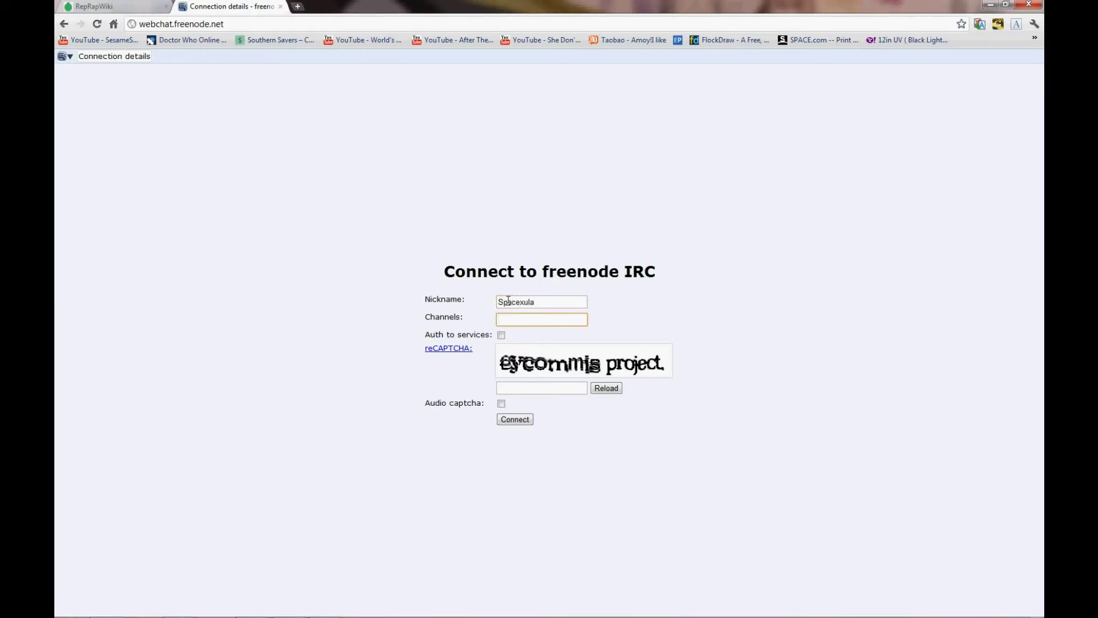
type("reprap")
key("Tab")
key("Tab")
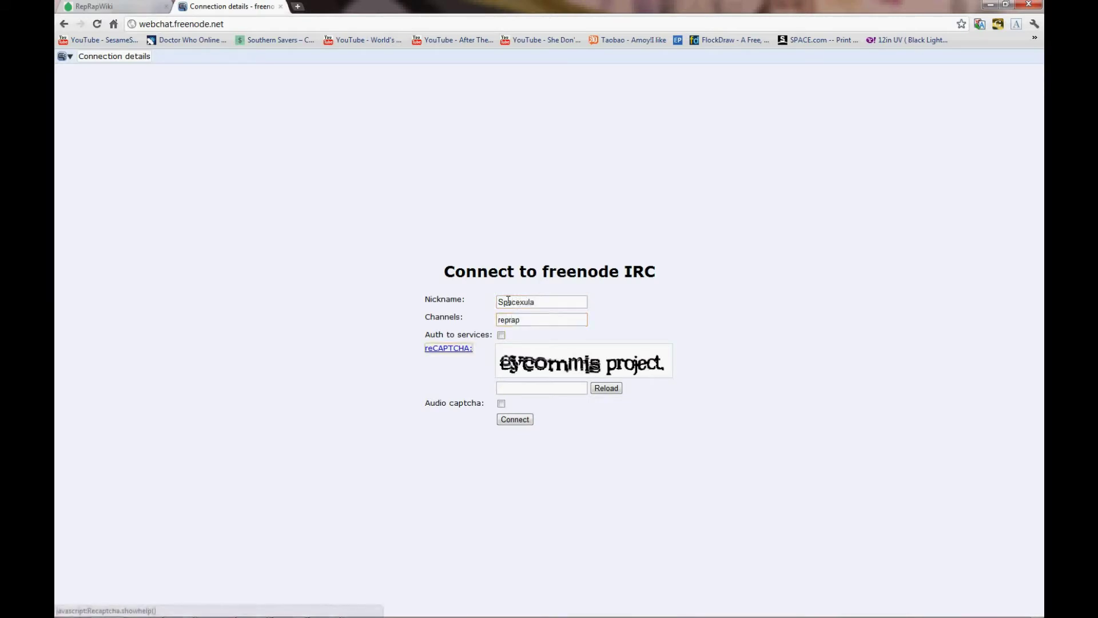
key("Tab")
type("eycomm")
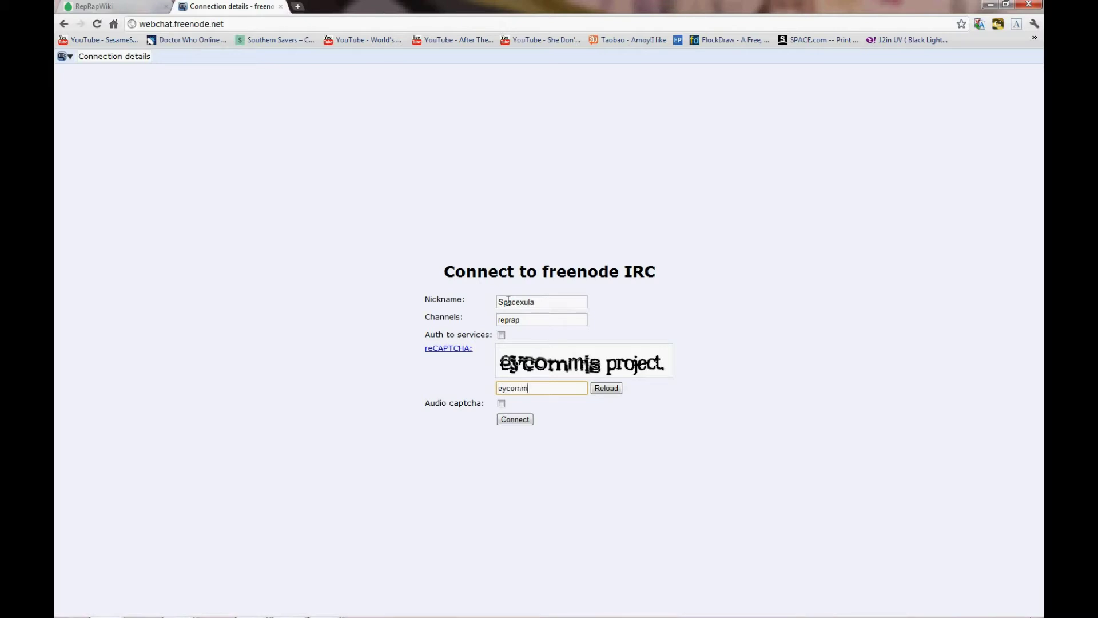
type("is project")
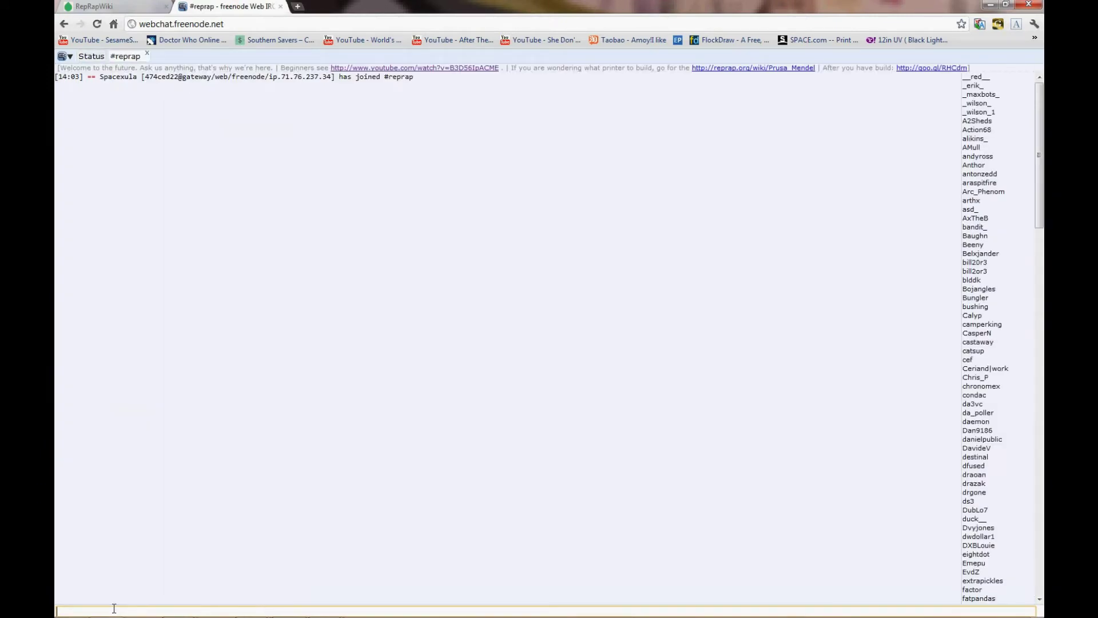
Step: Send the messages "kthx?" and "pronterface?" in the #reprap channel to query the bot
type("kthx?")
key("Return")
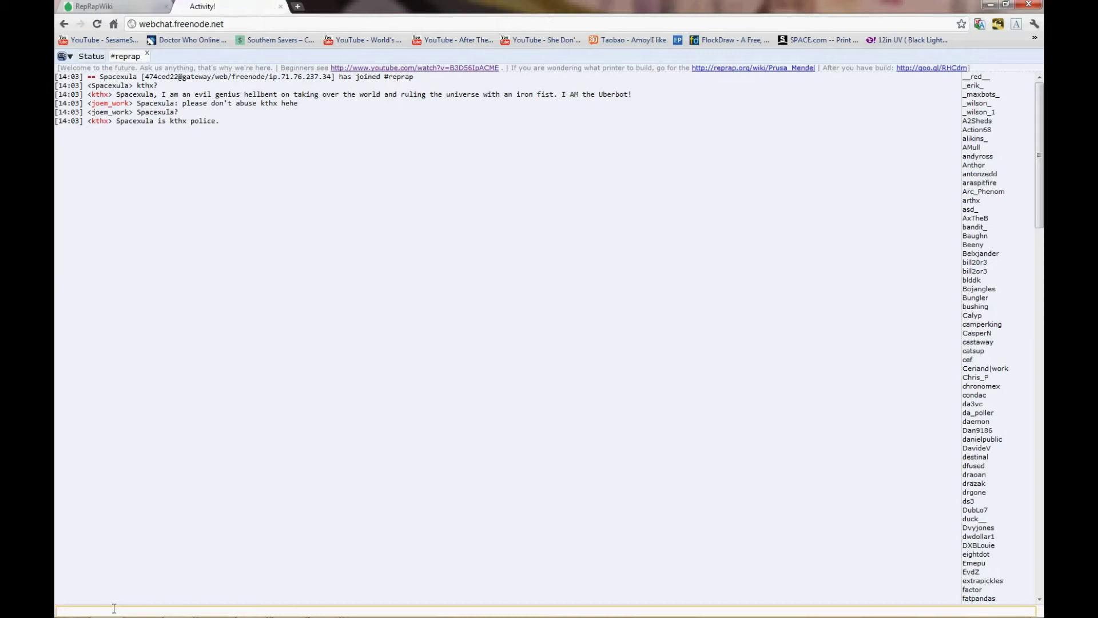
type("pronterface?")
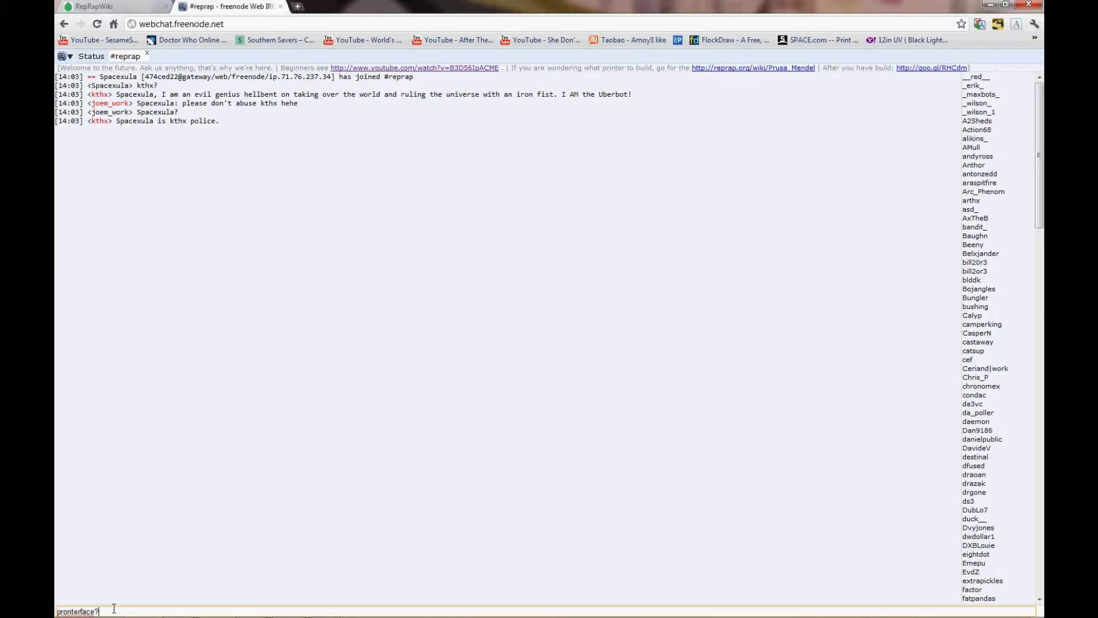
key("Return")
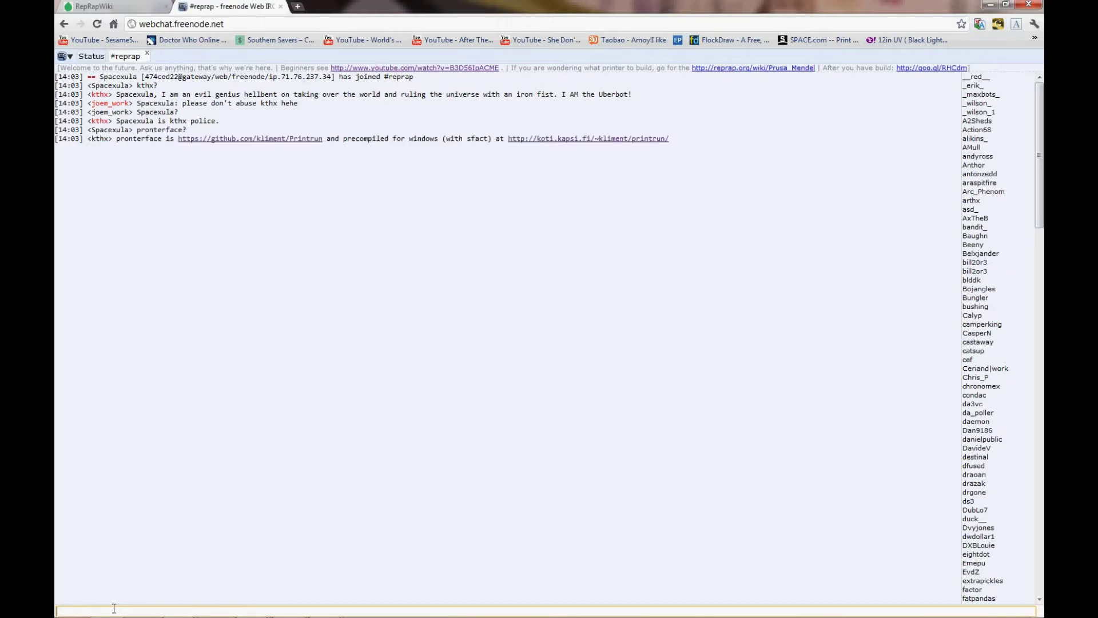
Step: Open the bot's Printrun GitHub link and precompiled Windows download link, glance at both pages, and return to the chat
left_click(306, 139)
key("ctrl+shift+Tab")
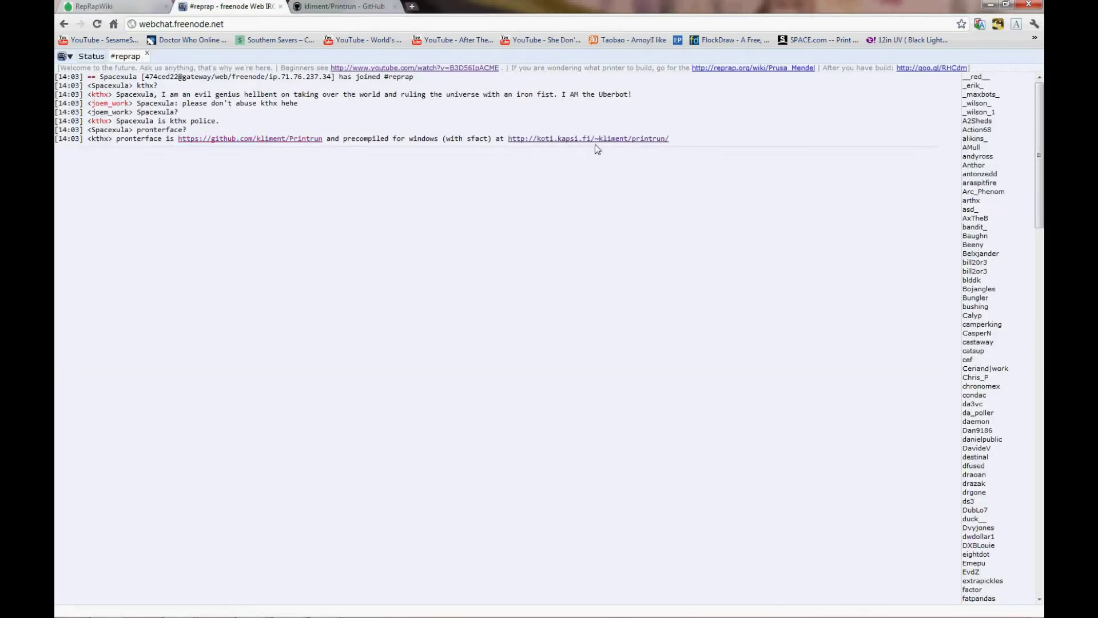
left_click(595, 139)
left_click(337, 6)
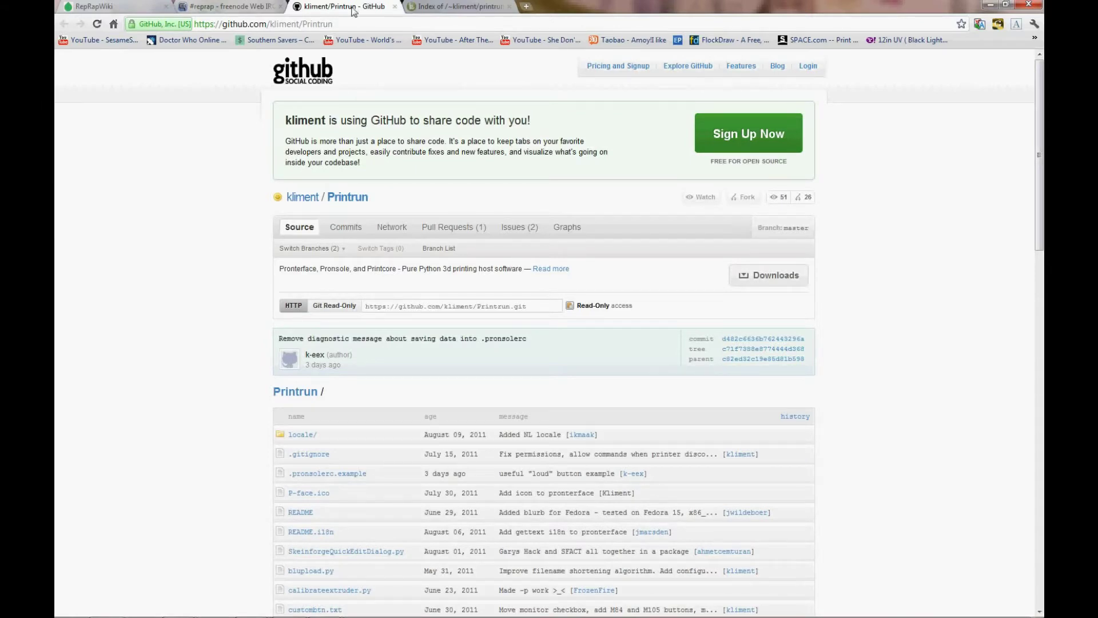
left_click(426, 6)
left_click(237, 6)
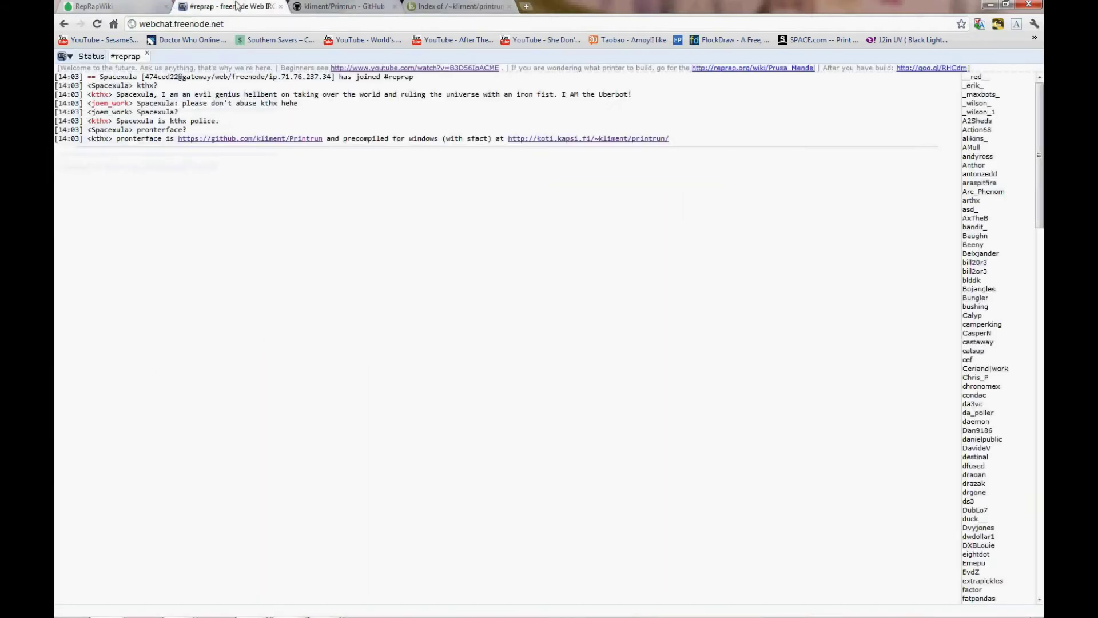
Step: Query the bot with "sfact?" and open both links from its reply in new tabs, the SFACT page and its GitHub repository
left_click(121, 611)
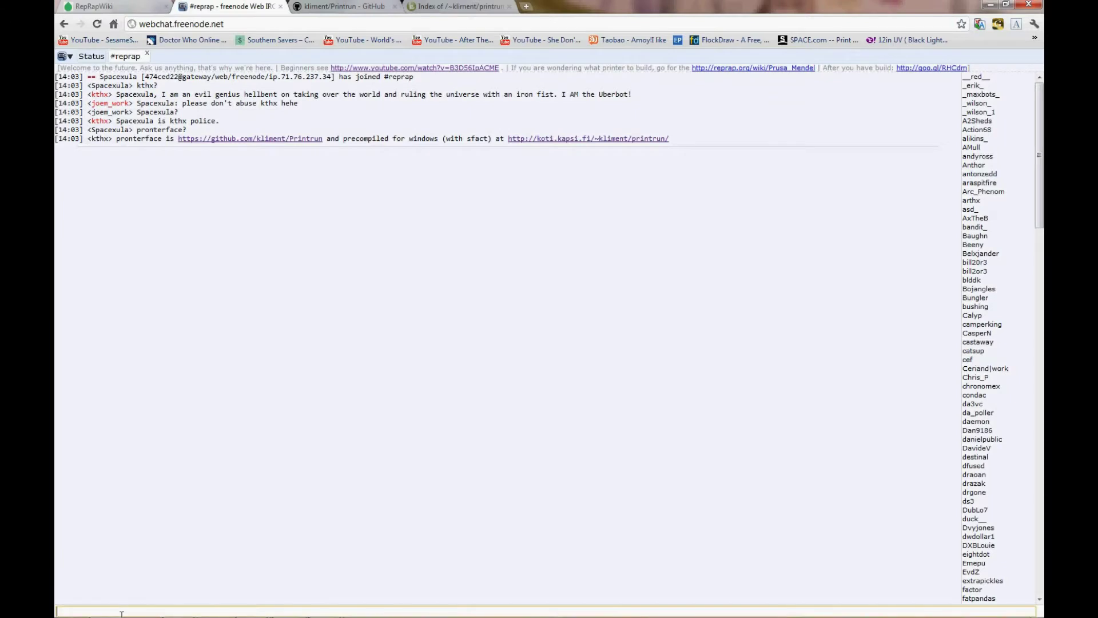
type("sfact?")
key("Return")
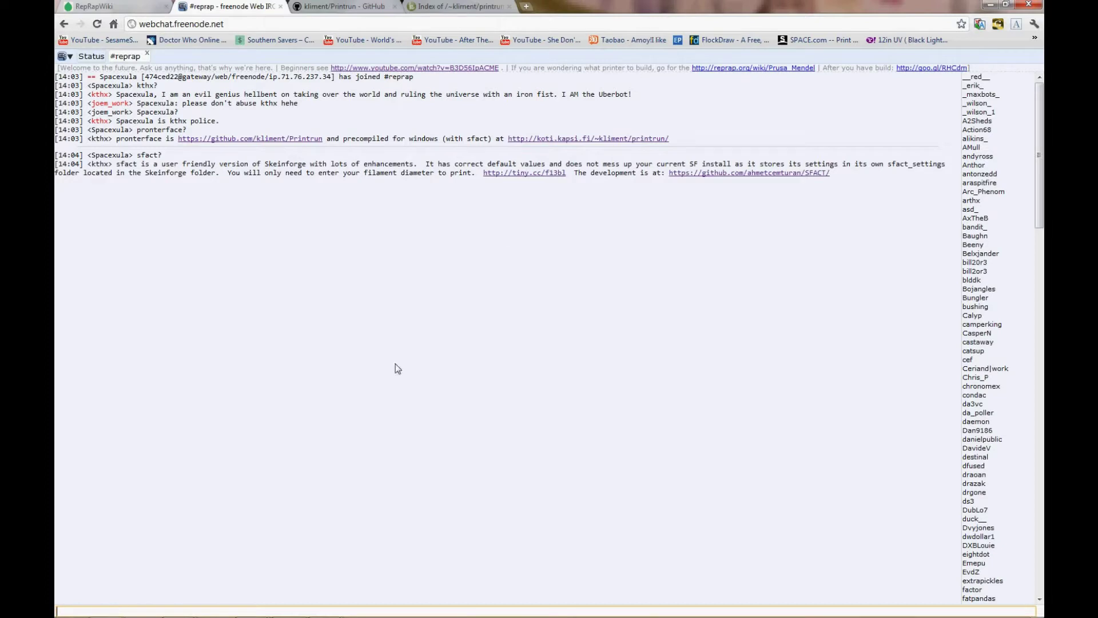
middle_click(533, 173)
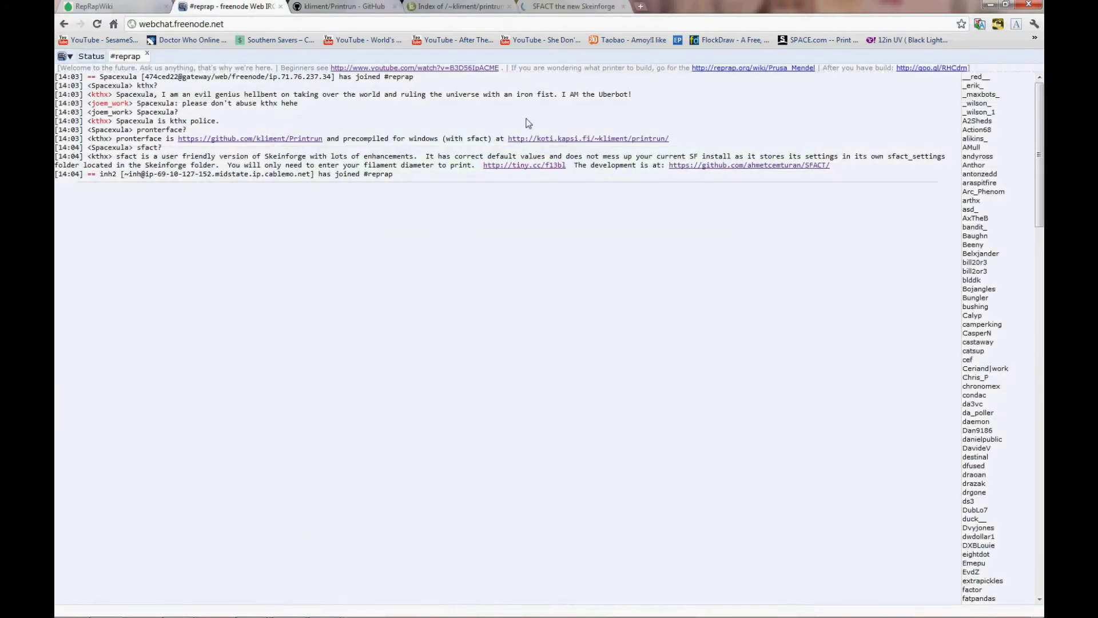
middle_click(673, 166)
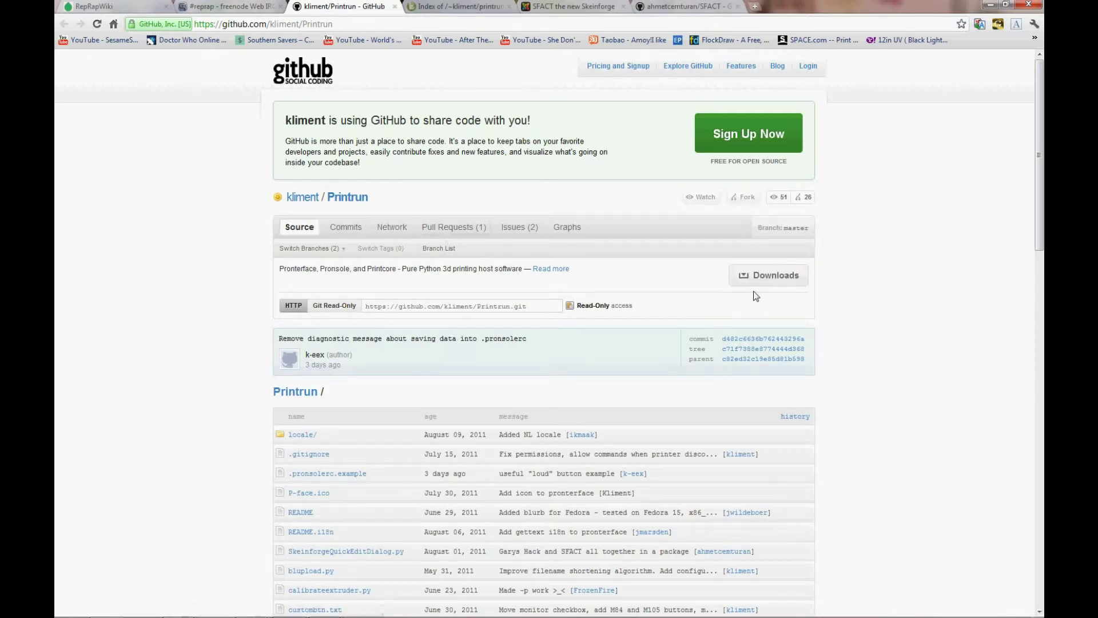
Step: Look through the Printrun download index, the SFACT article and the SFACT GitHub repository with its download option
left_click(471, 5)
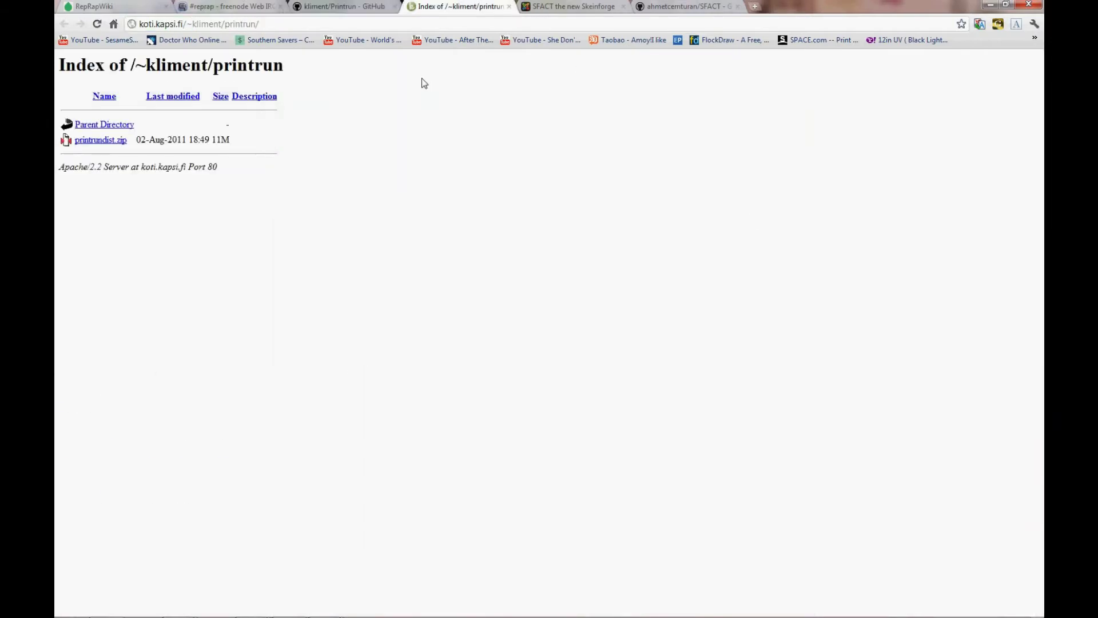
left_click(553, 6)
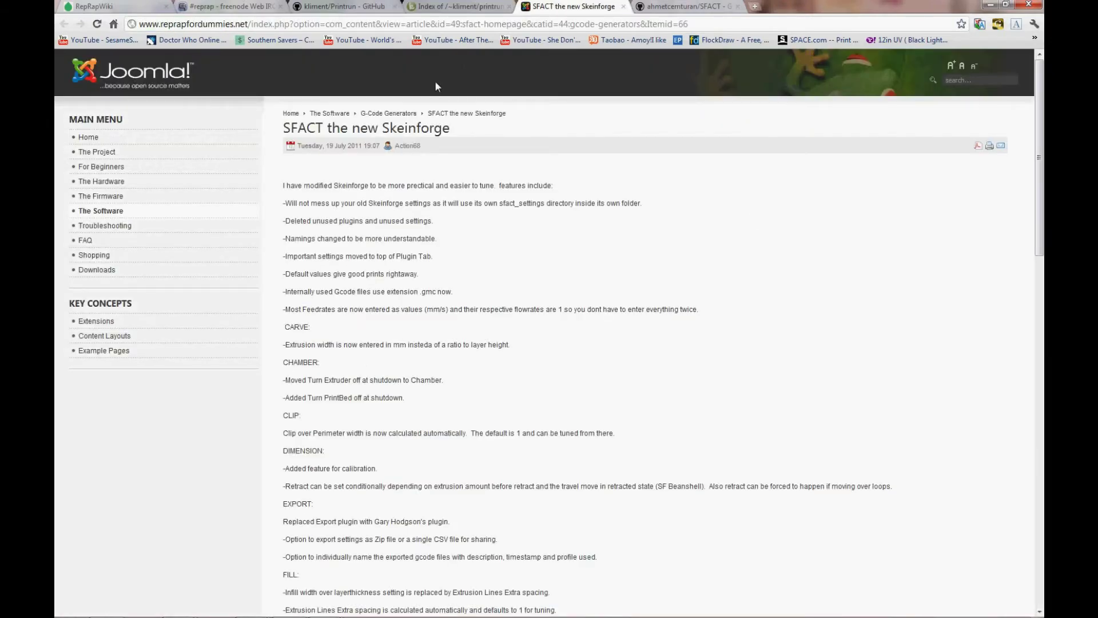
left_click(685, 6)
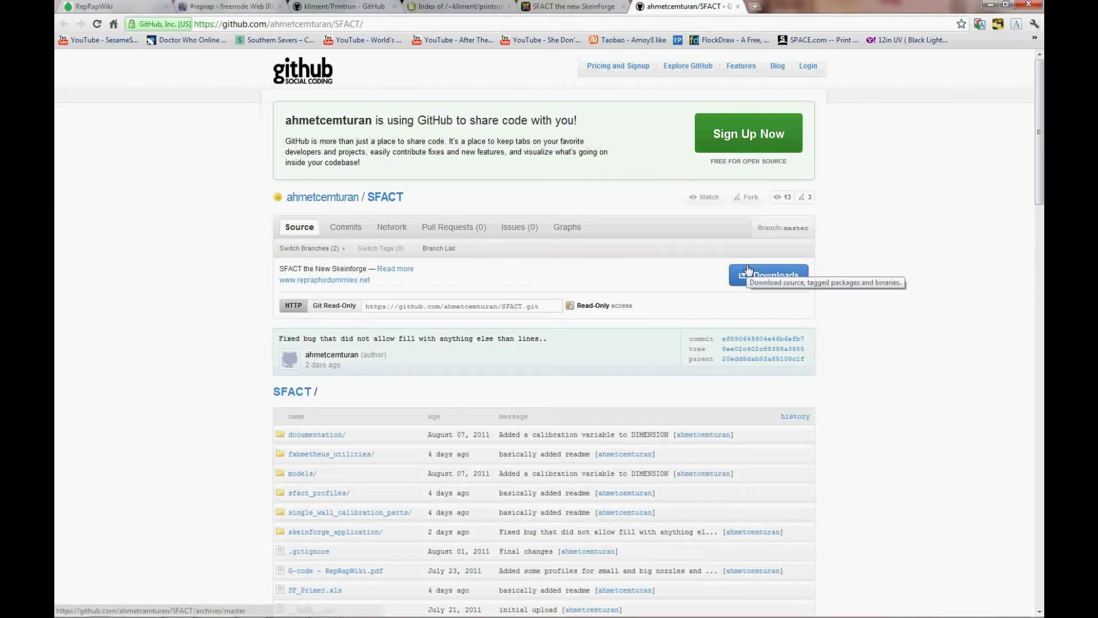
Step: Switch to the Downloads folder in Windows Explorer and try to delete the extracted ahmetcemturan-SFACT-ef89064, kliment-Printrun-d482c66 and printrundist folders
mouse_move(267, 613)
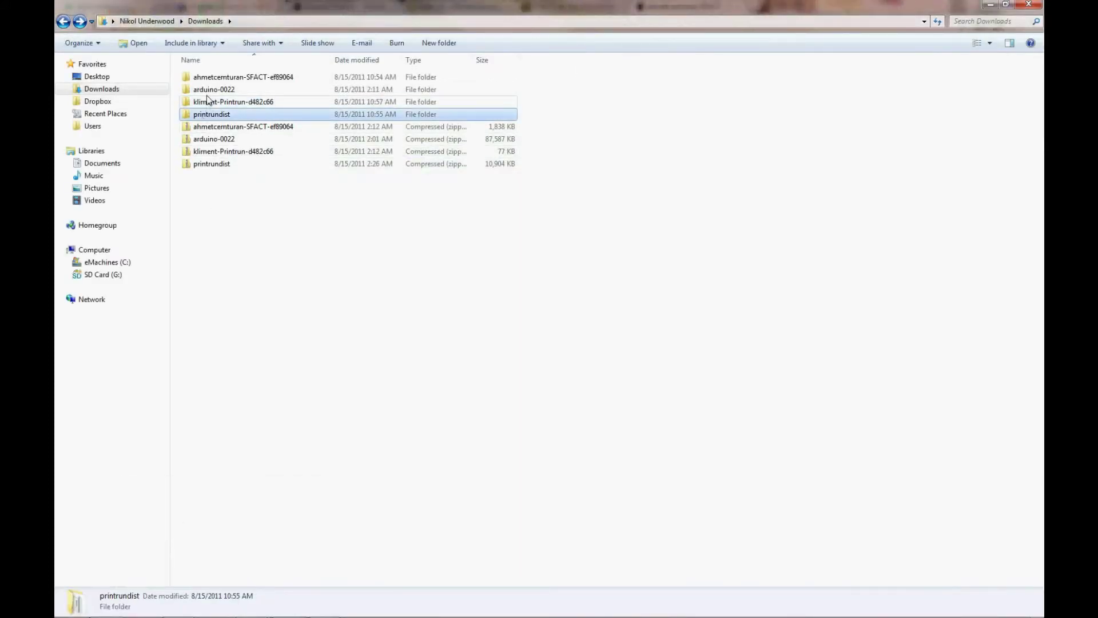
left_click(207, 101, "ctrl")
left_click(211, 77, "ctrl")
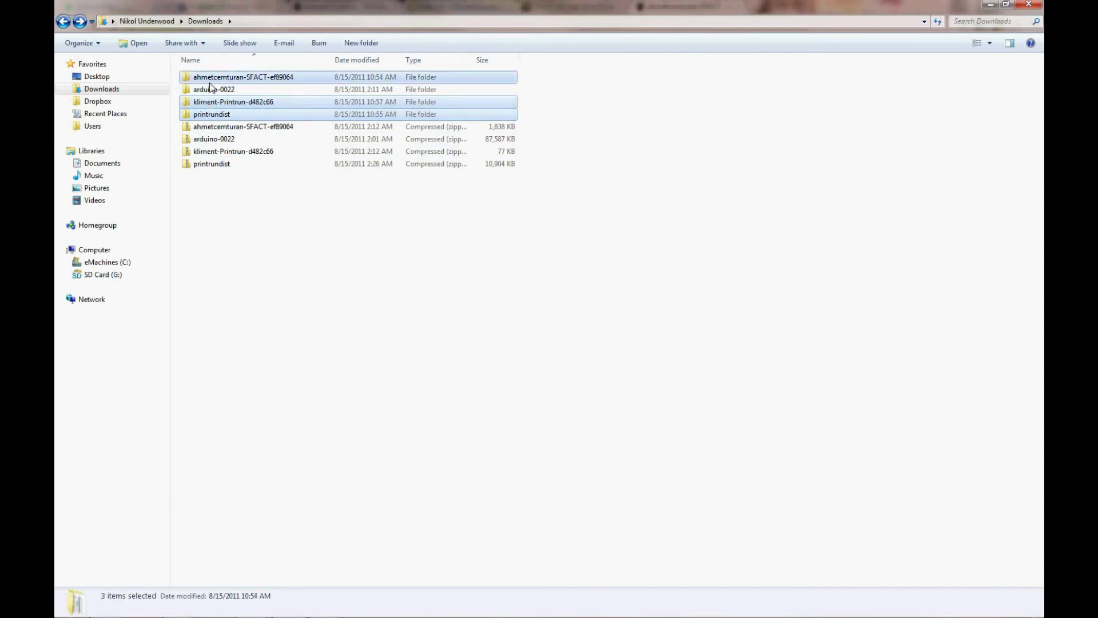
key("Delete")
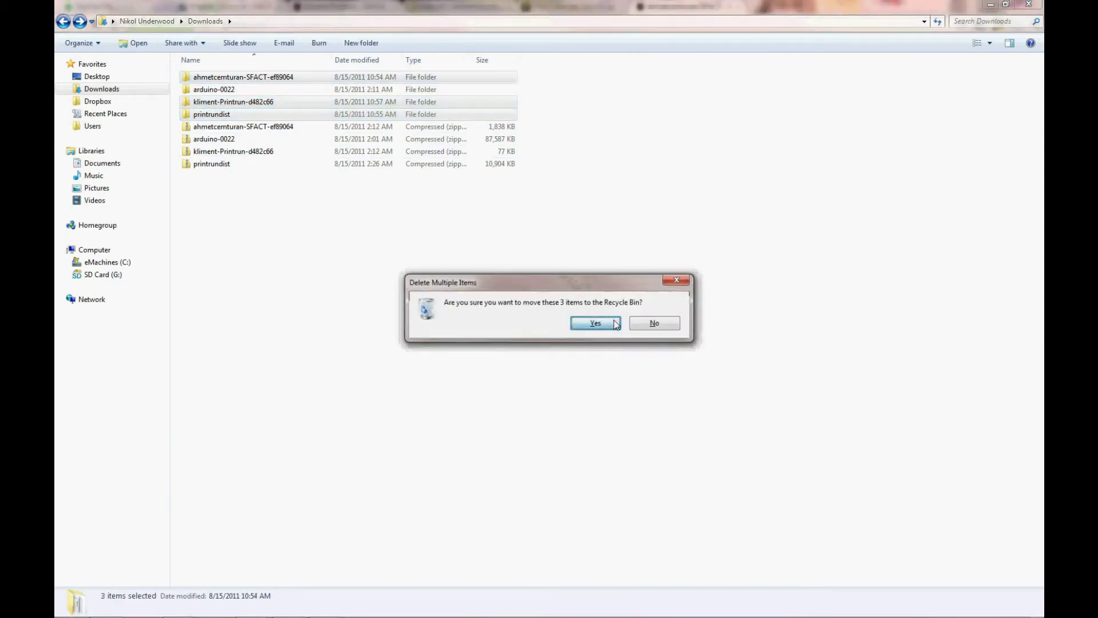
left_click(614, 321)
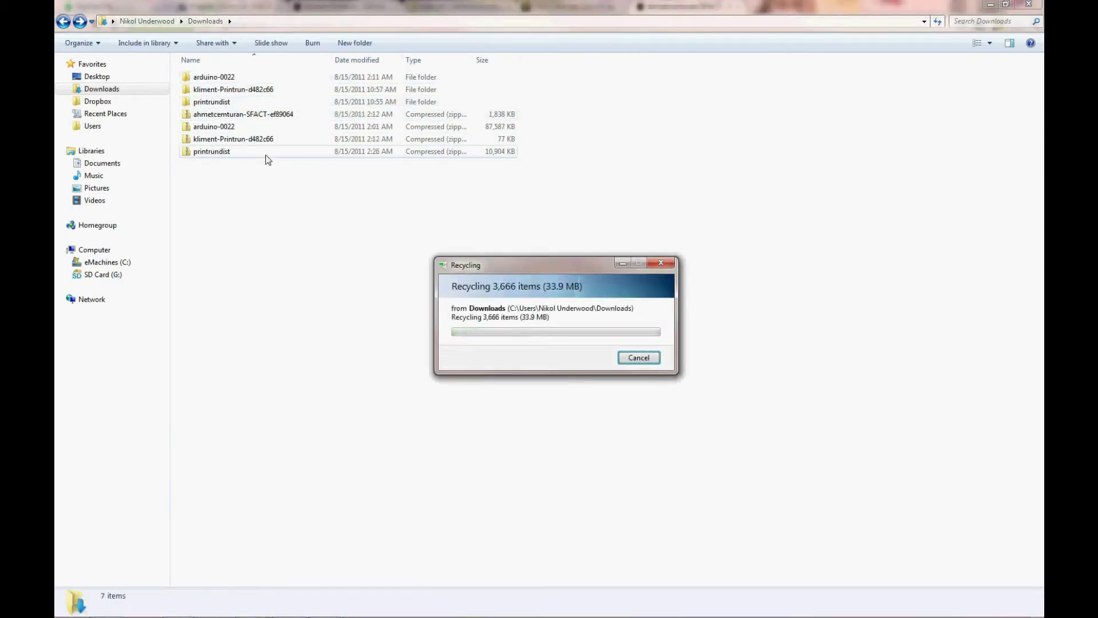
left_click(536, 366)
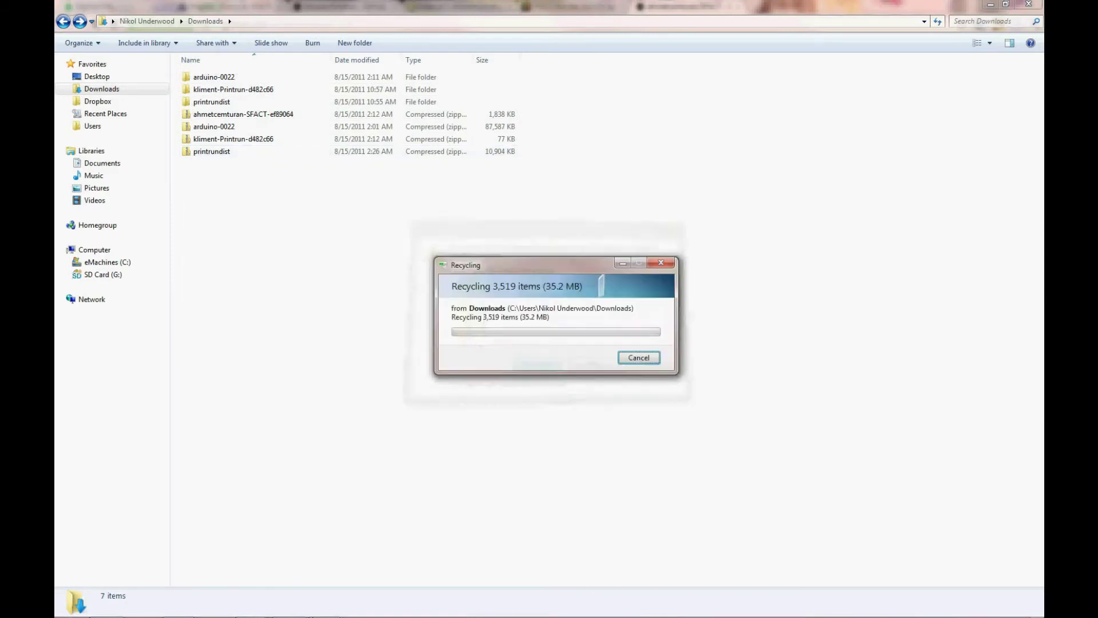
Step: Close all running Python windows and the pronterface program, and retry deleting the kliment-Printrun-d482c66 folder
right_click(313, 614)
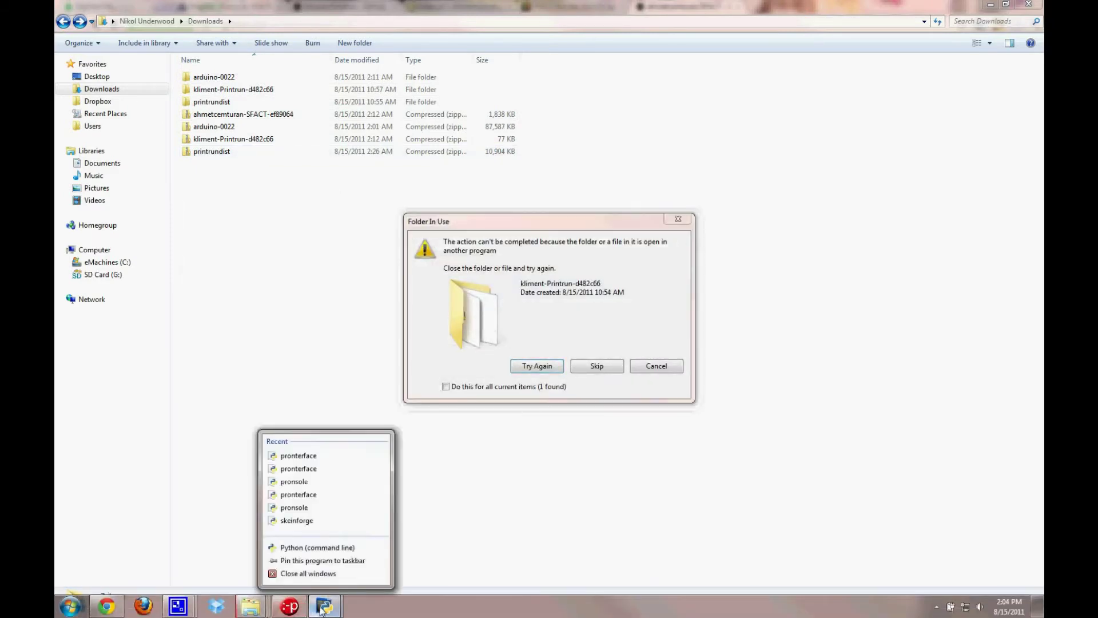
left_click(308, 578)
right_click(292, 606)
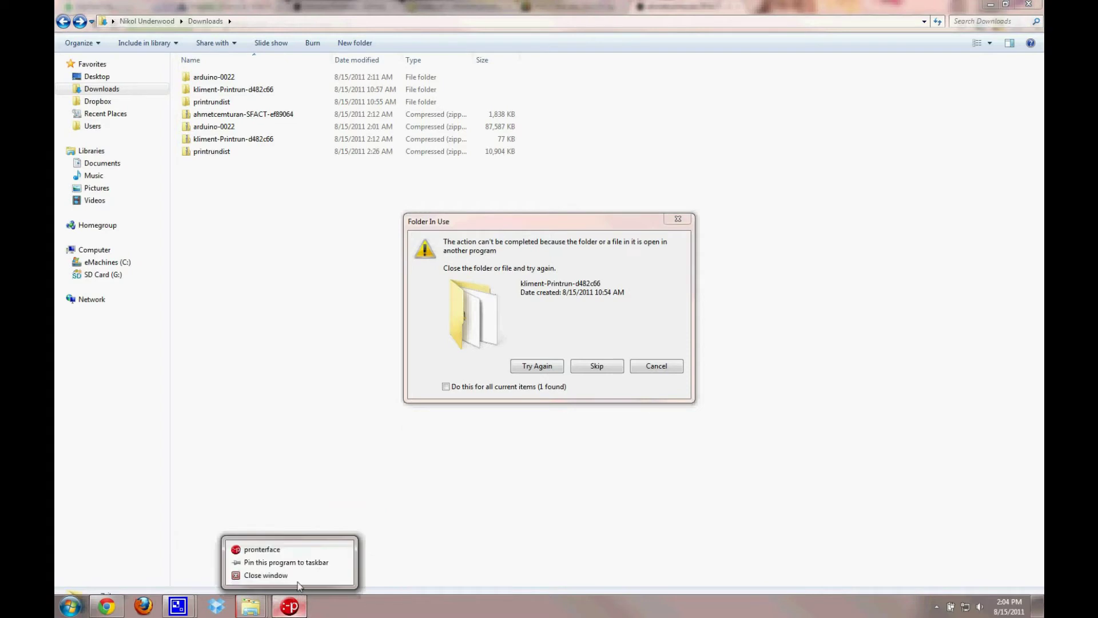
left_click(320, 574)
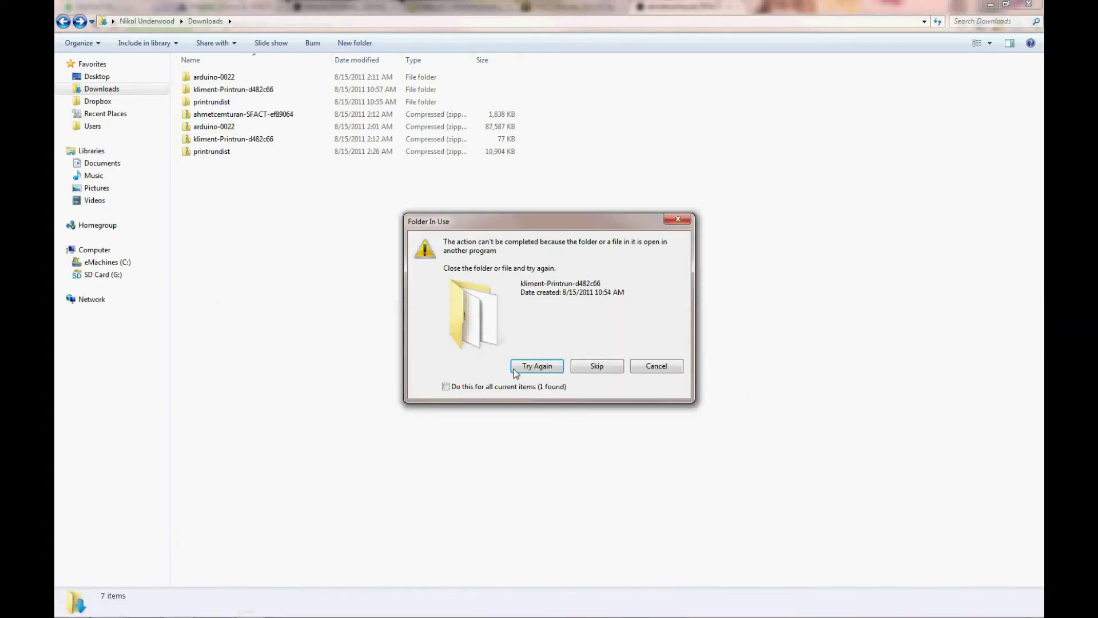
left_click(553, 365)
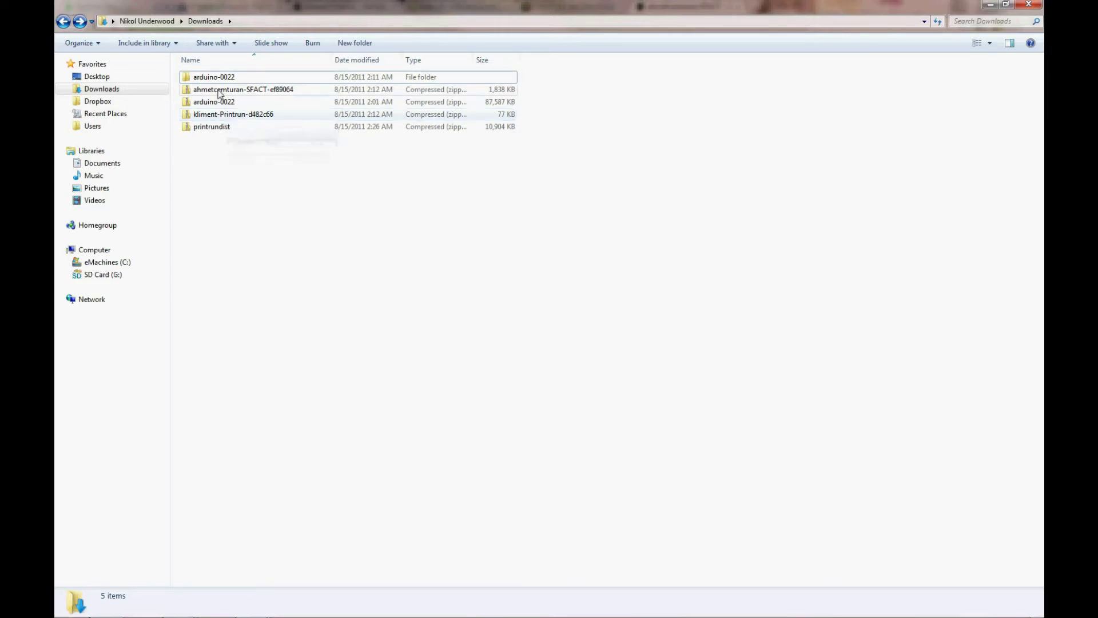
right_click(195, 131)
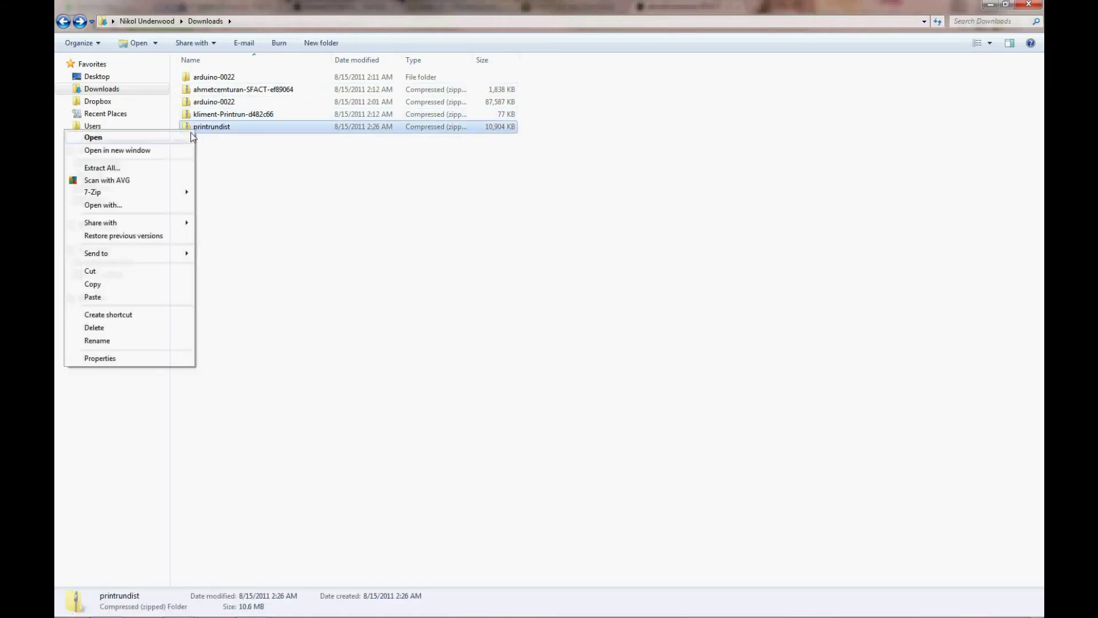
key("Escape")
key("Home")
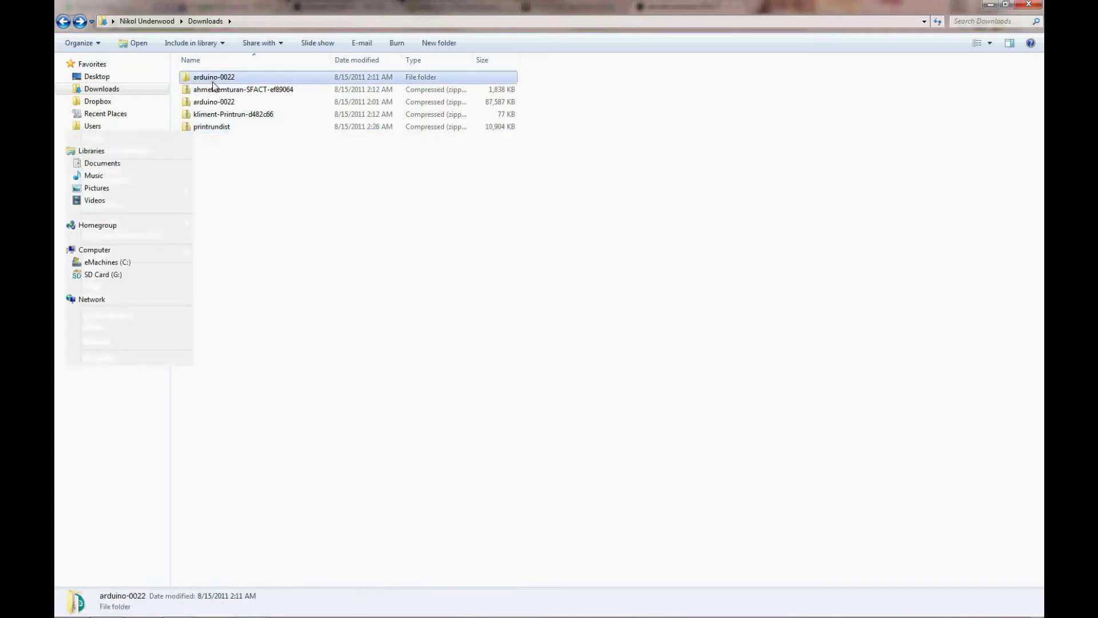
key("Down")
left_click(207, 114, "ctrl")
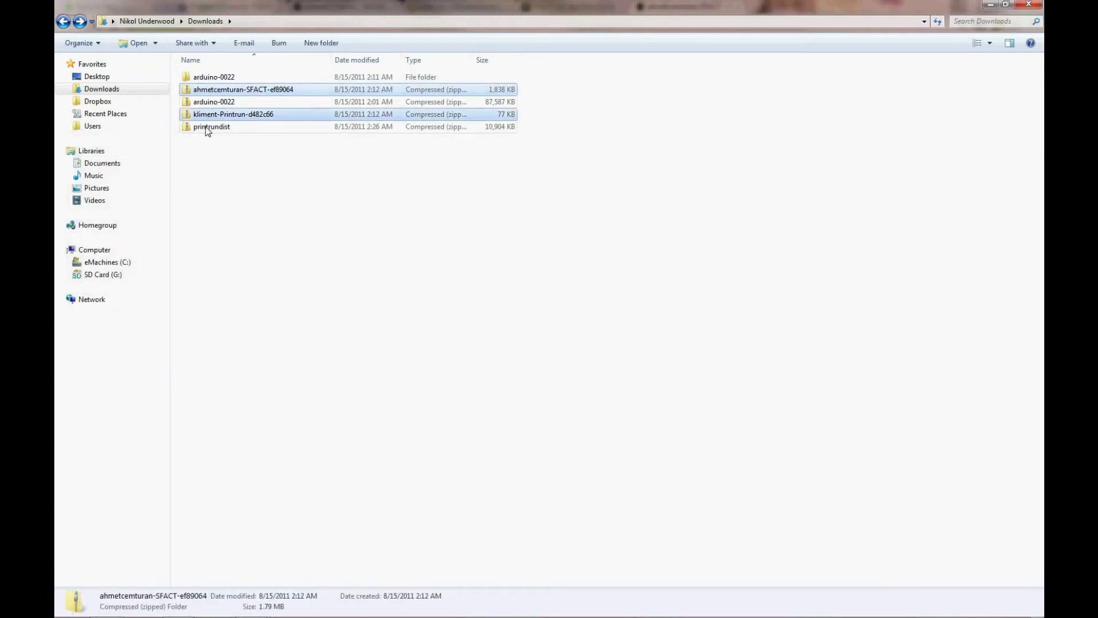
left_click(207, 126, "ctrl")
right_click(205, 127)
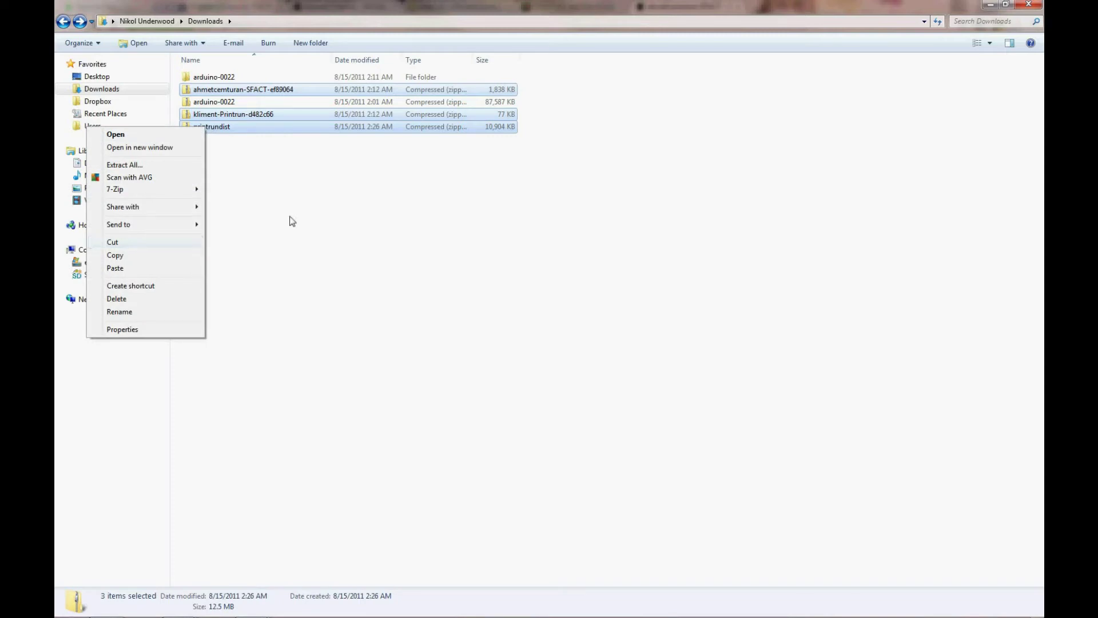
left_click(251, 206)
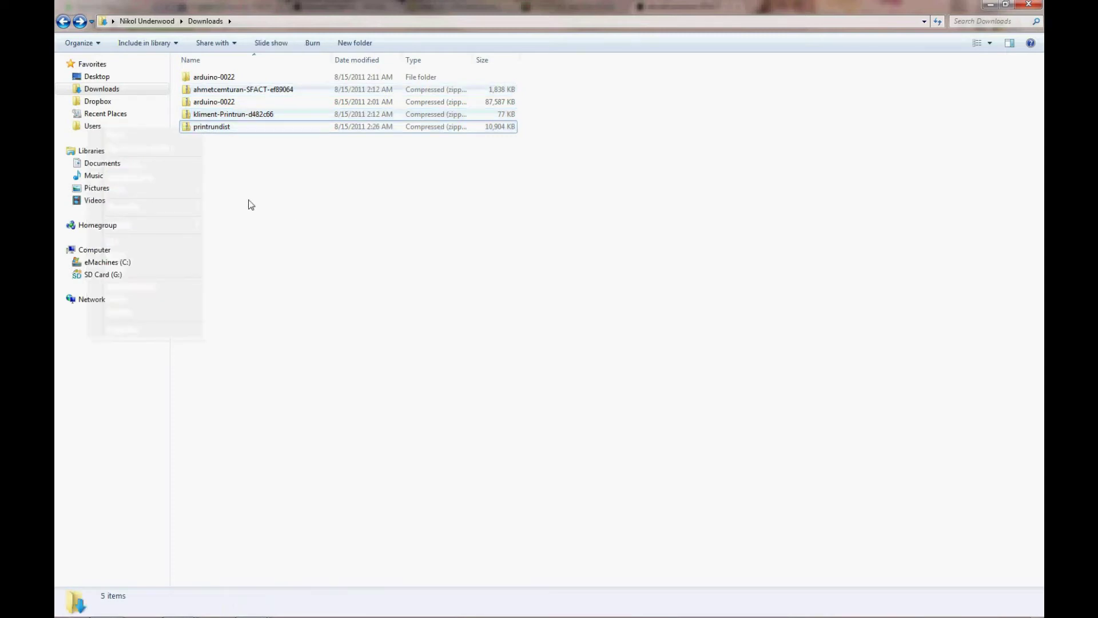
left_click(238, 115)
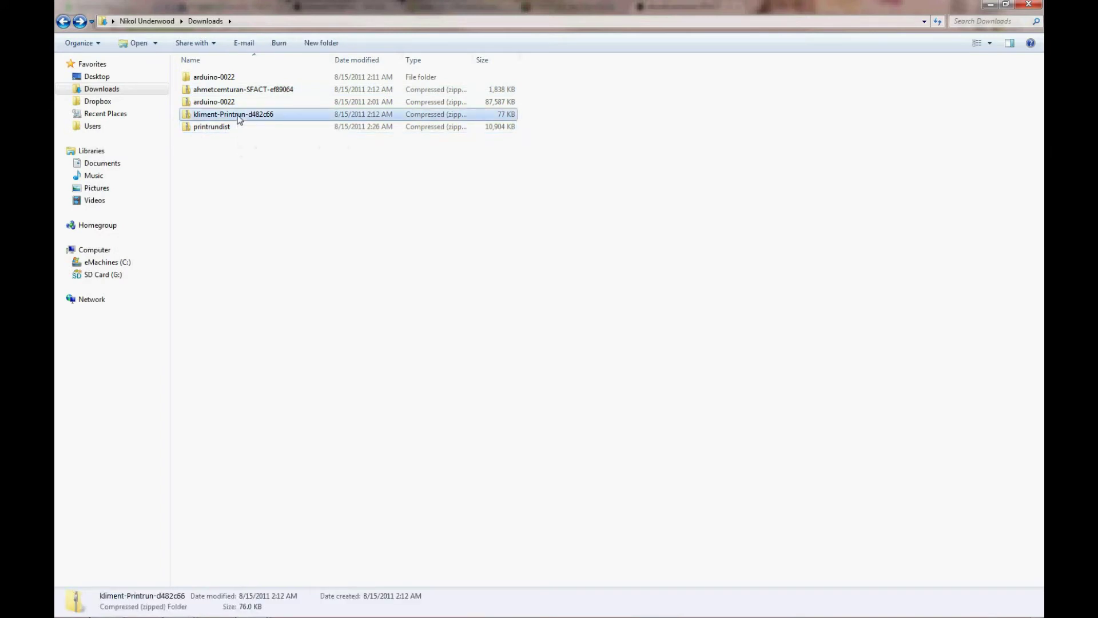
left_click(226, 127, "shift")
left_click(232, 90, "shift")
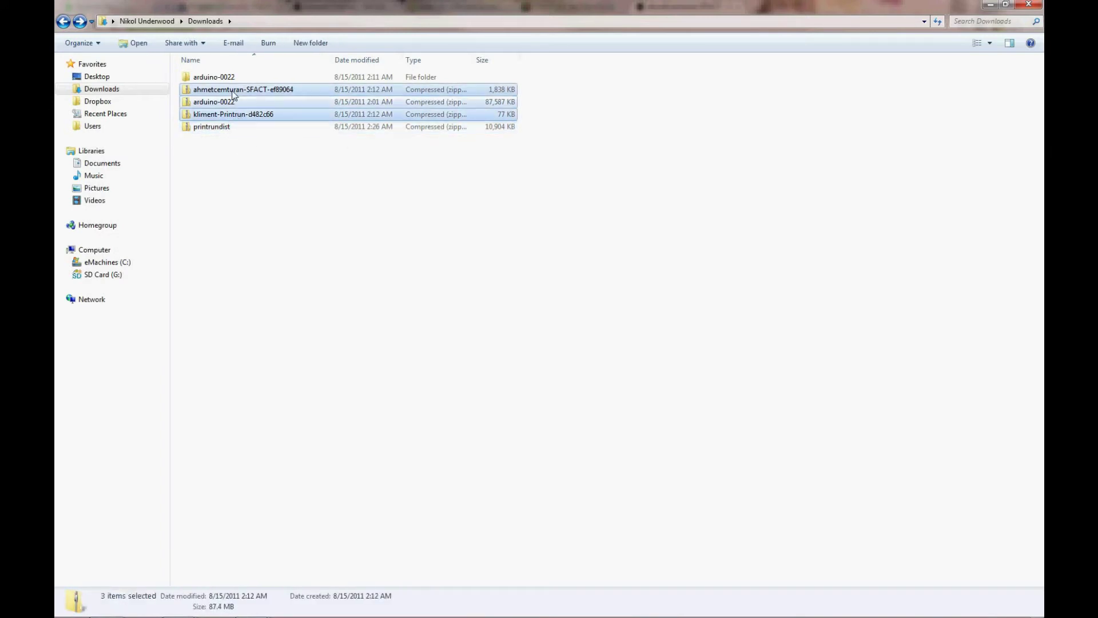
Step: Extract the ahmetcemturan-SFACT-ef89064, kliment-Printrun-d482c66 and printrundist zip archives together into the Downloads folder with 7-Zip
left_click(219, 127)
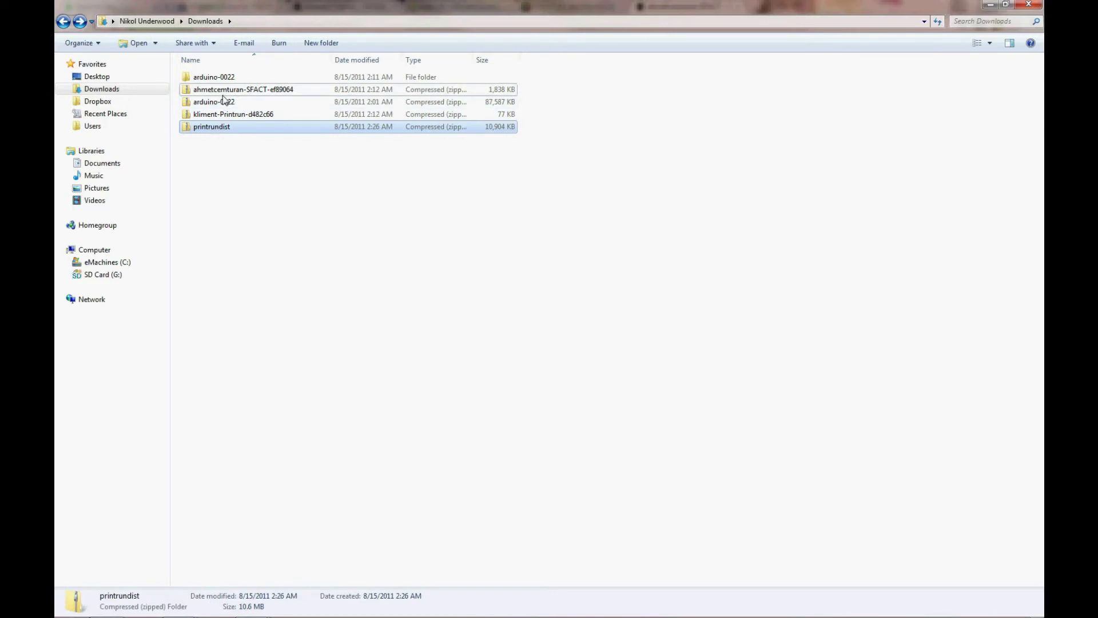
left_click(228, 90, "ctrl")
left_click(215, 113, "ctrl")
right_click(215, 113)
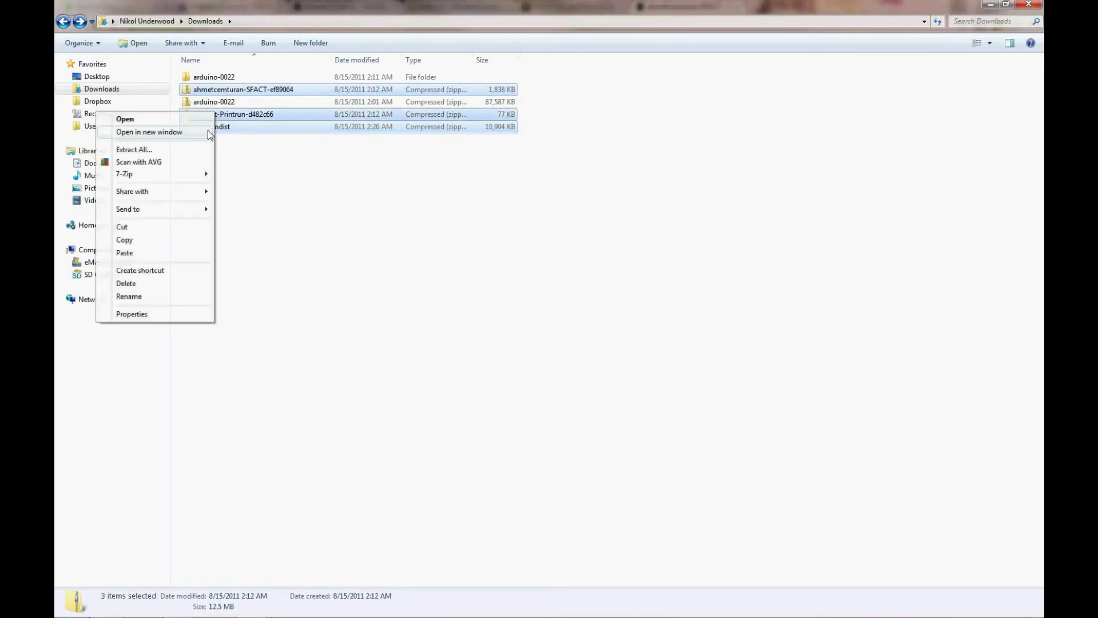
mouse_move(166, 178)
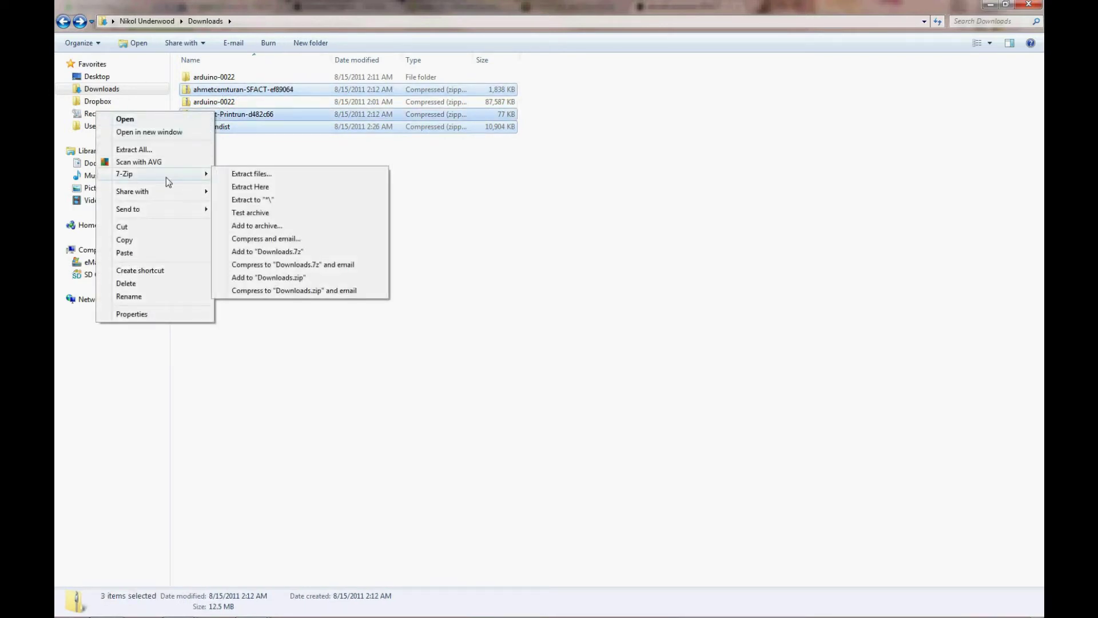
left_click(275, 186)
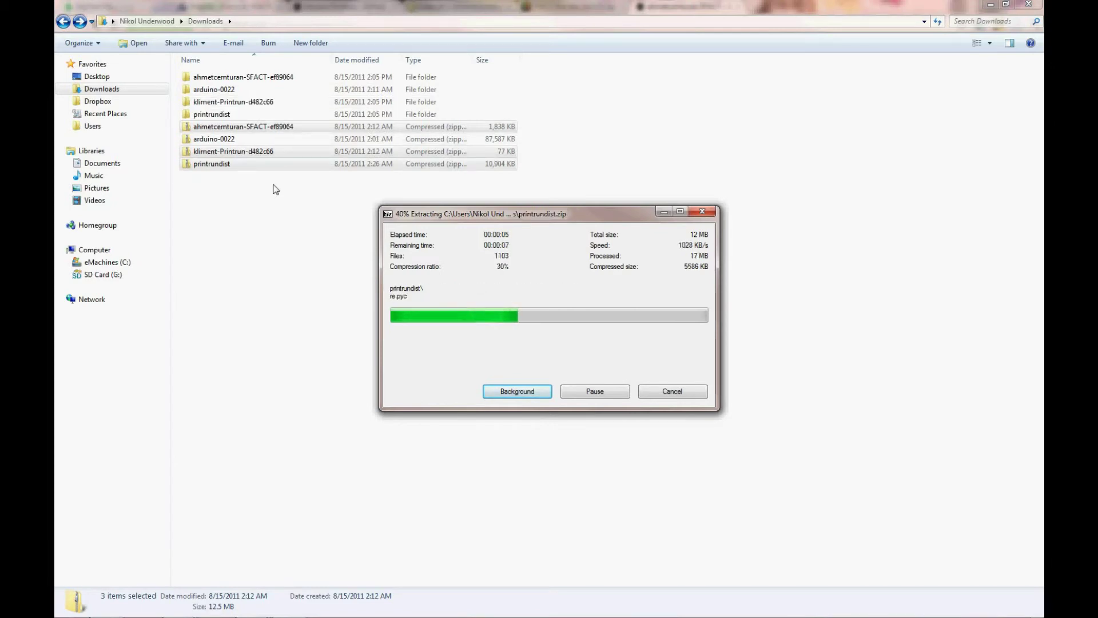
Step: Open the extracted printrundist folder and launch the pronterface application from it
left_click(218, 118)
left_click(217, 117)
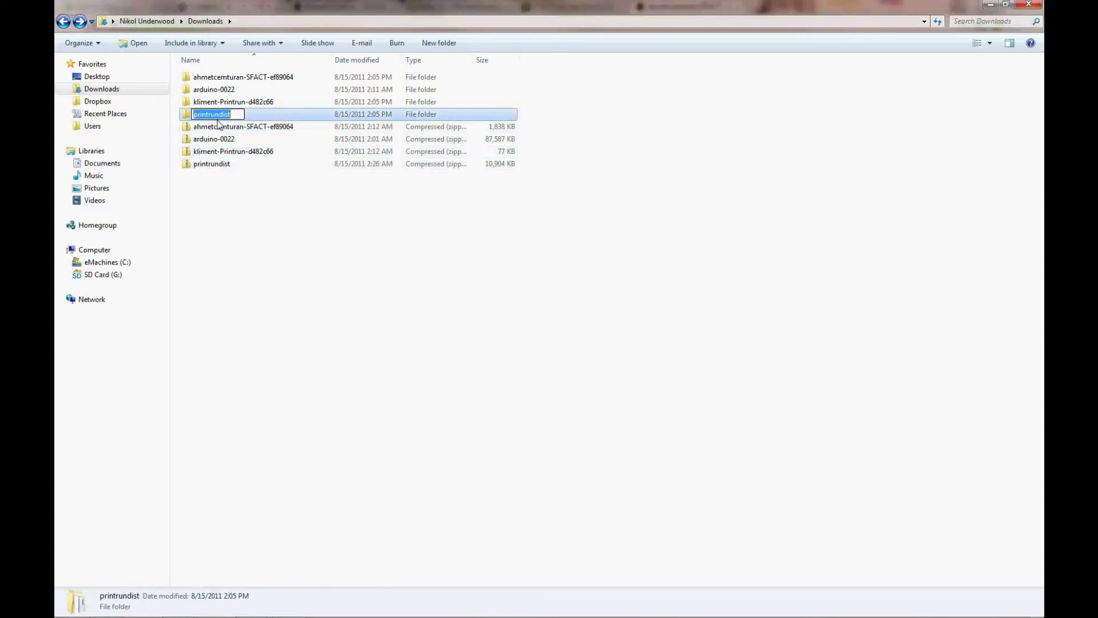
left_click(212, 118)
left_click(208, 127)
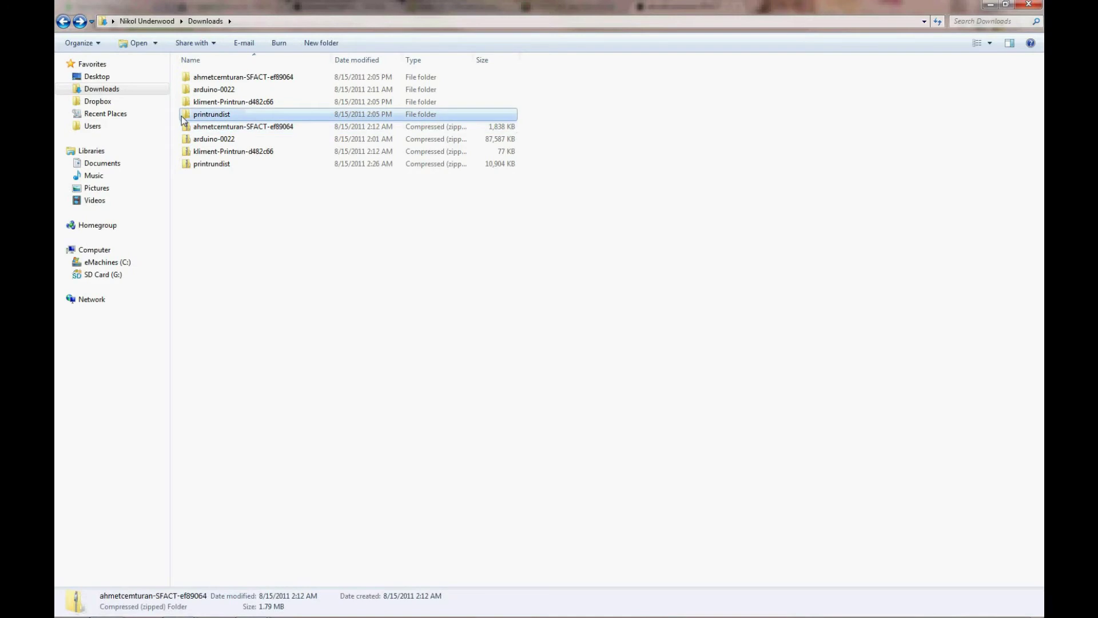
double_click(182, 114)
scroll(227, 335, "down", 20)
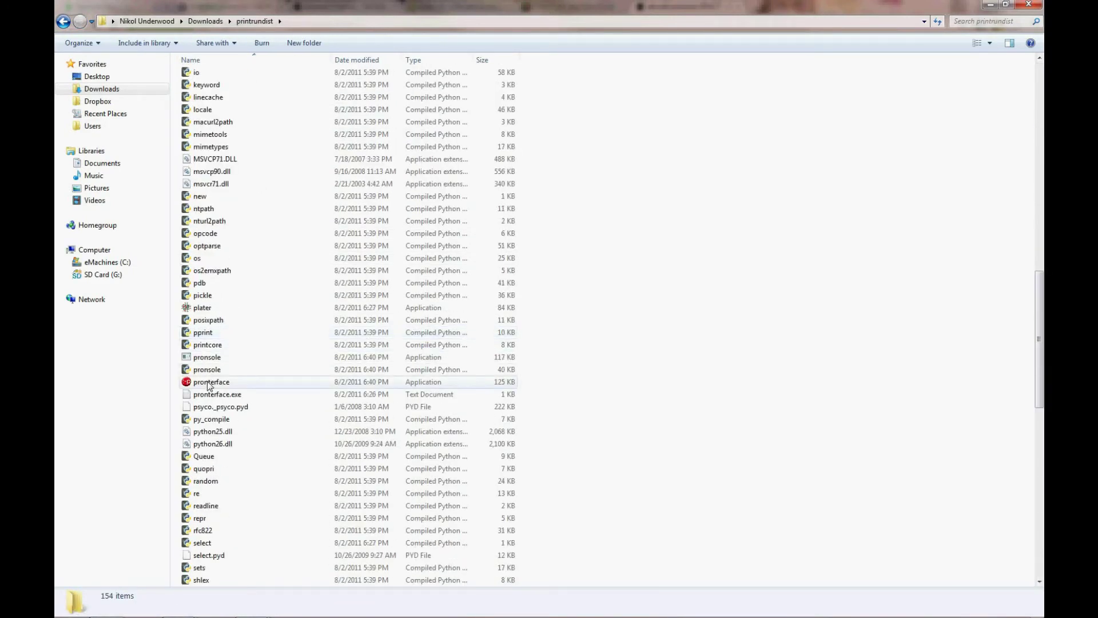
left_click(209, 386)
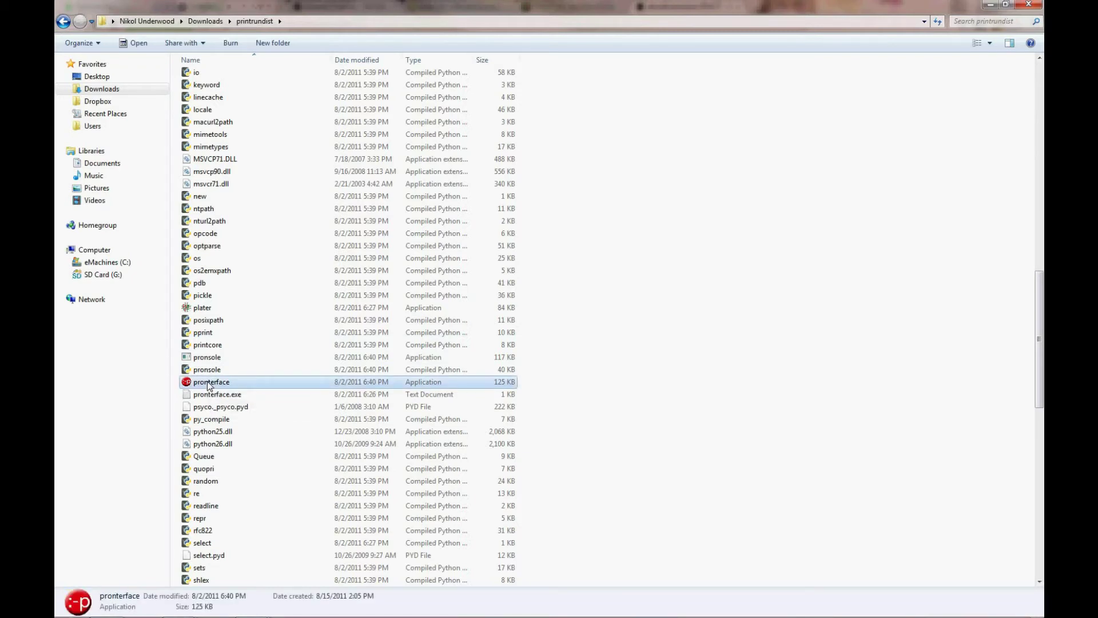
double_click(209, 382)
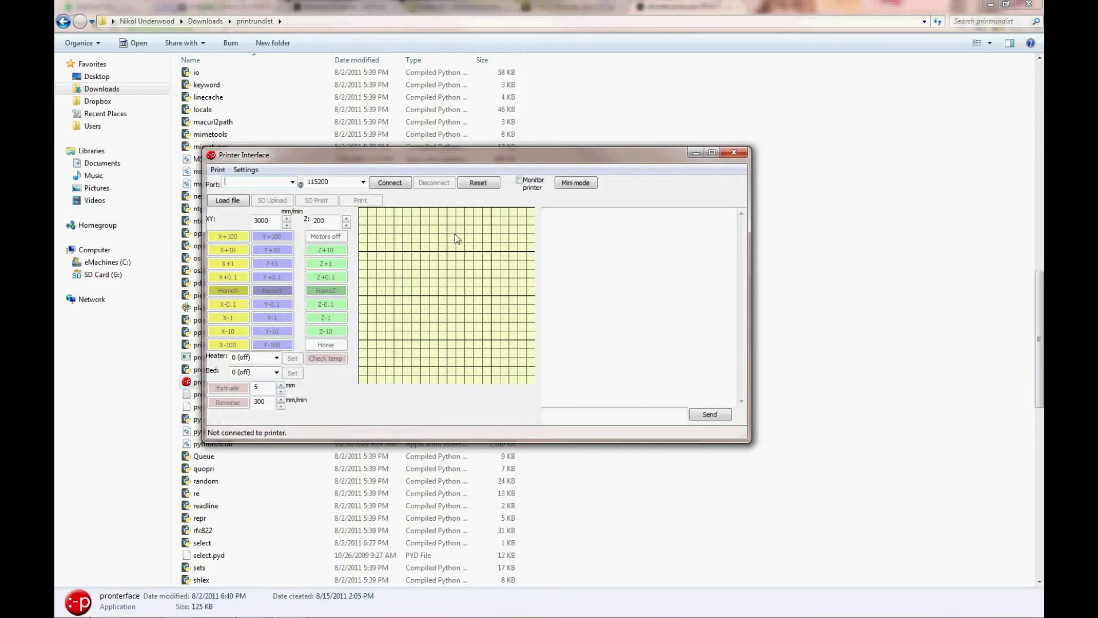
Step: Move the Printer Interface window clear and load the 0.5mm_single_wall_calibration_piece STL file from the Desktop for slicing
left_click_drag(583, 163, 643, 124)
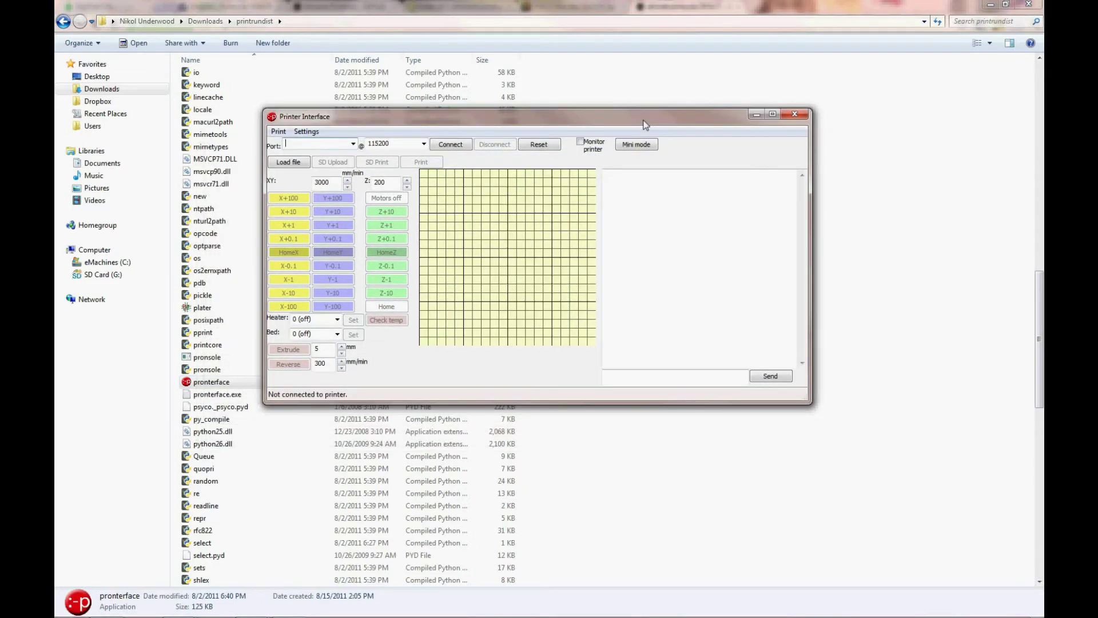
left_click(306, 163)
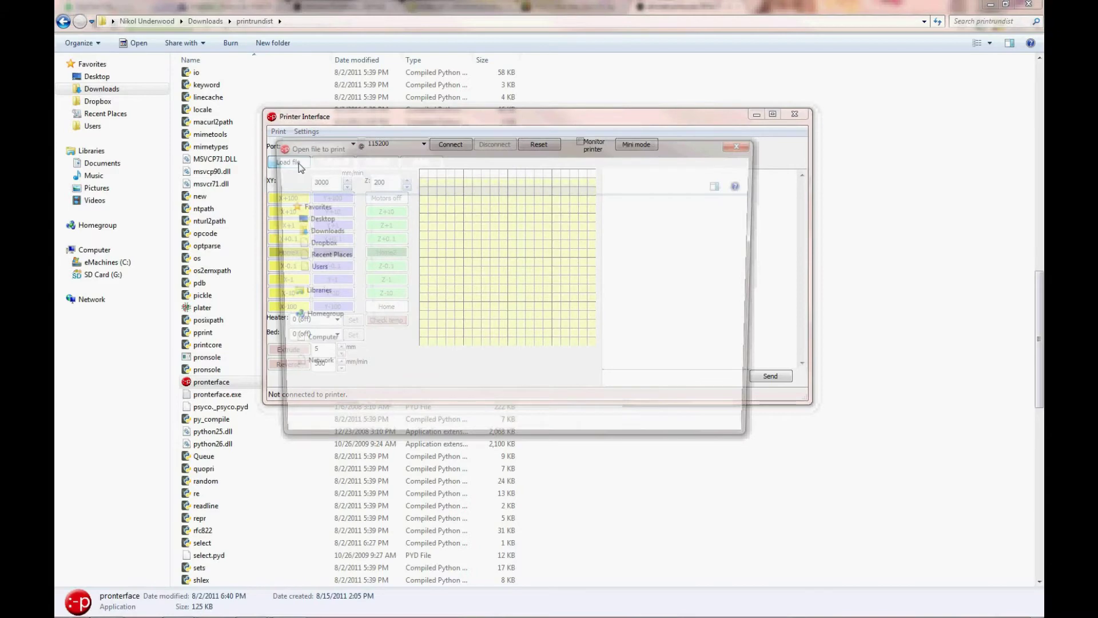
left_click(435, 343)
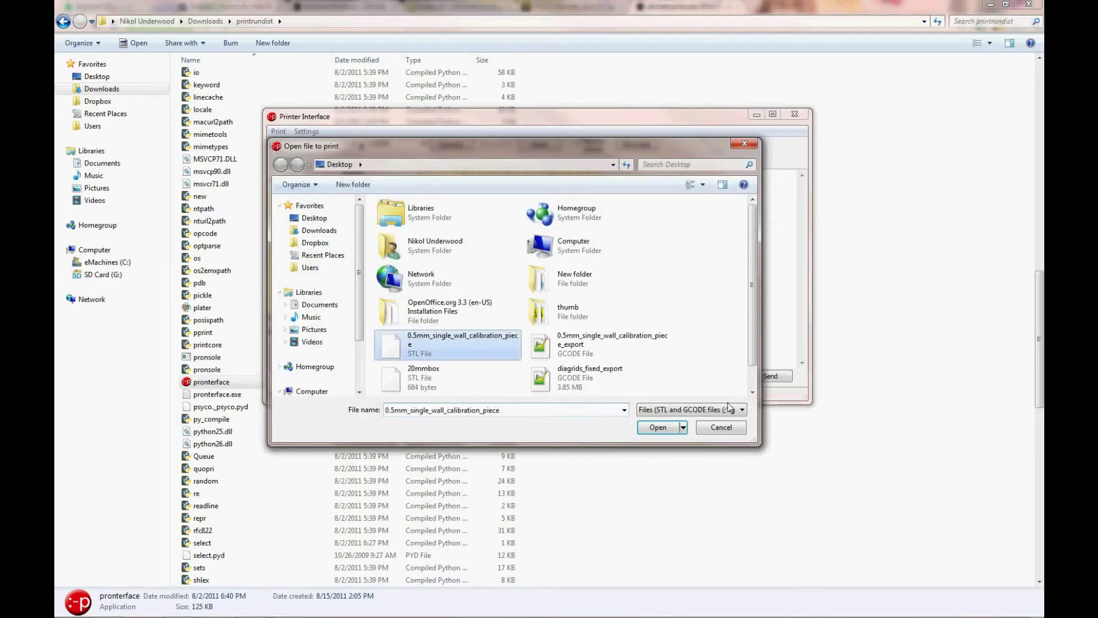
left_click(663, 429)
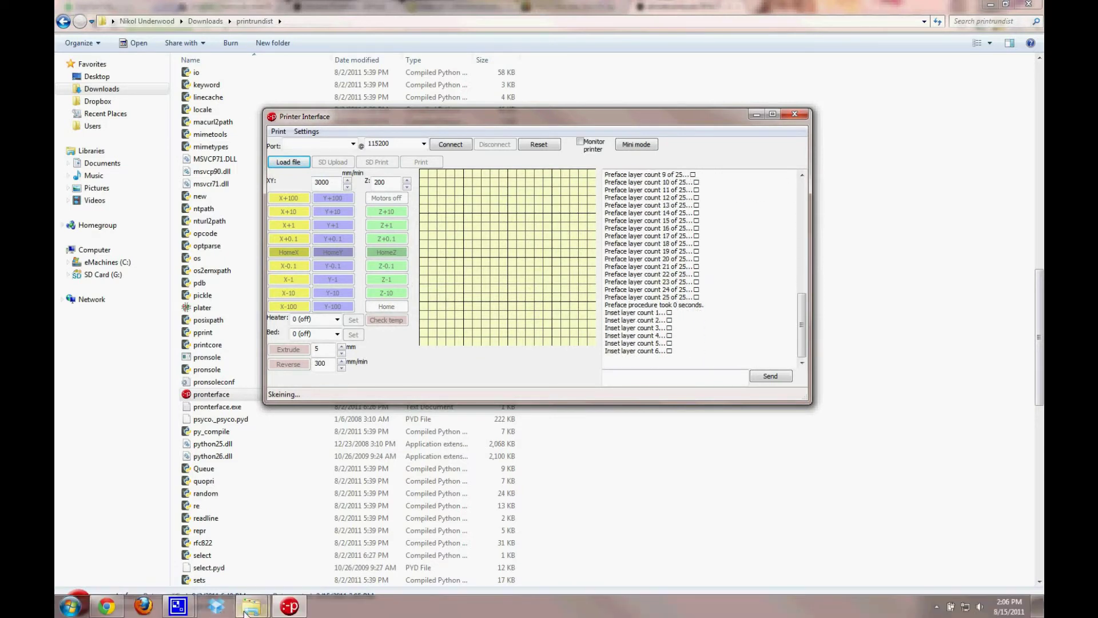
Step: Switch back to Windows Explorer, return to Downloads and open the extracted kliment-Printrun-d482c66 folder
mouse_move(247, 610)
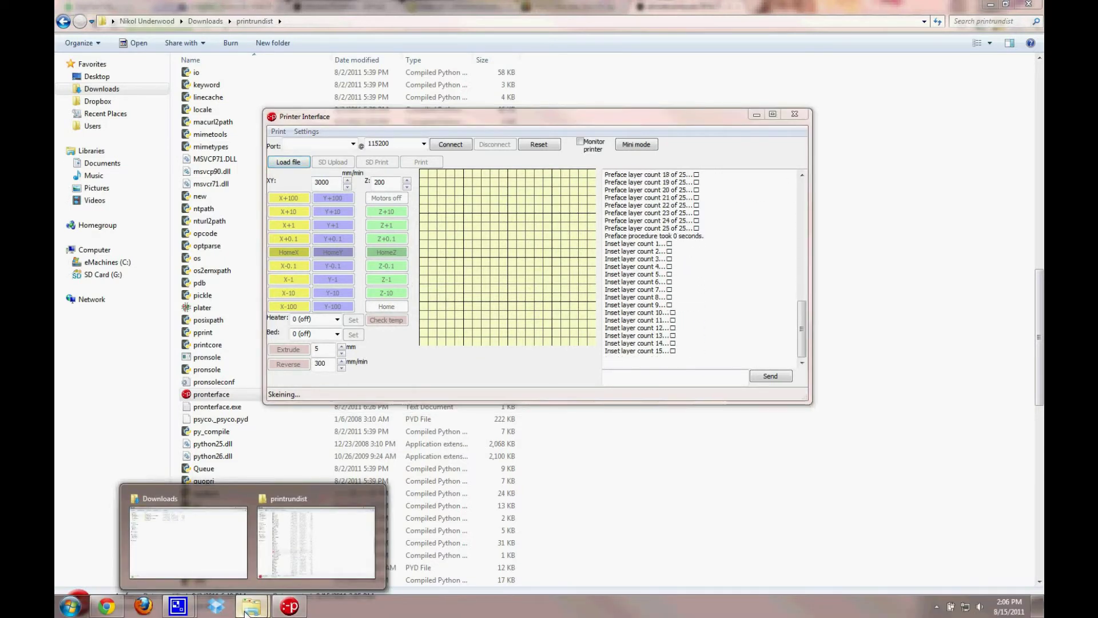
left_click(270, 580)
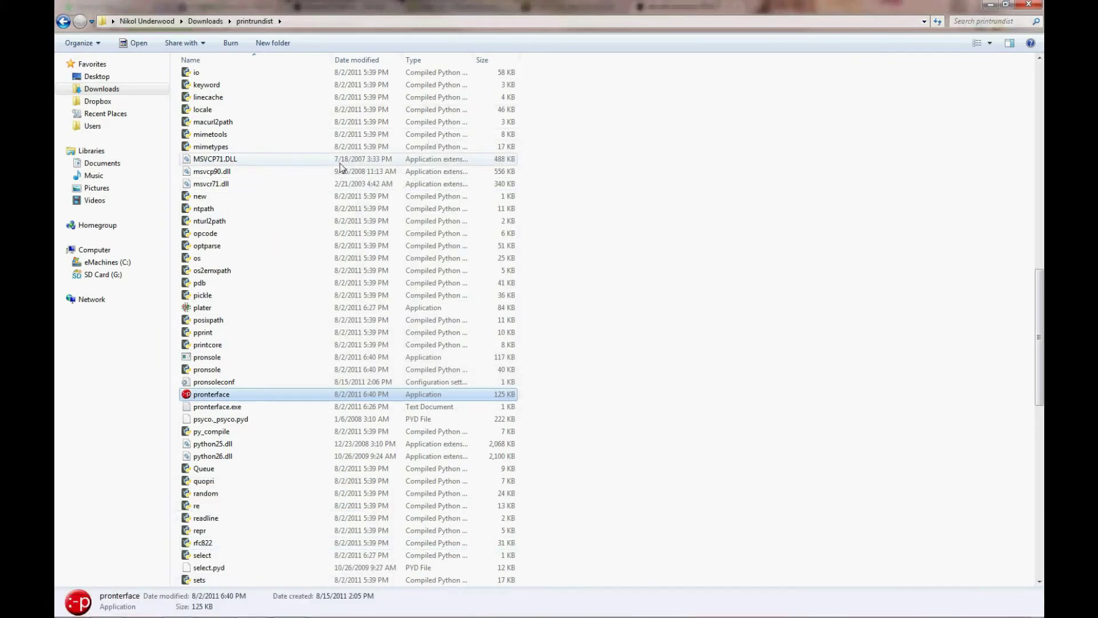
left_click(63, 22)
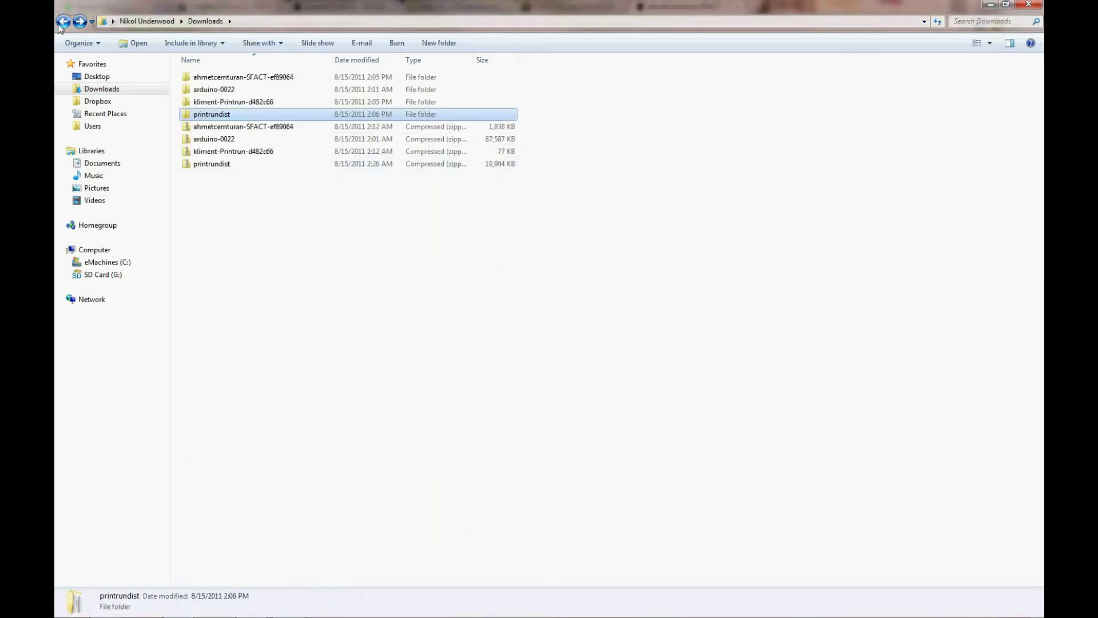
double_click(245, 103)
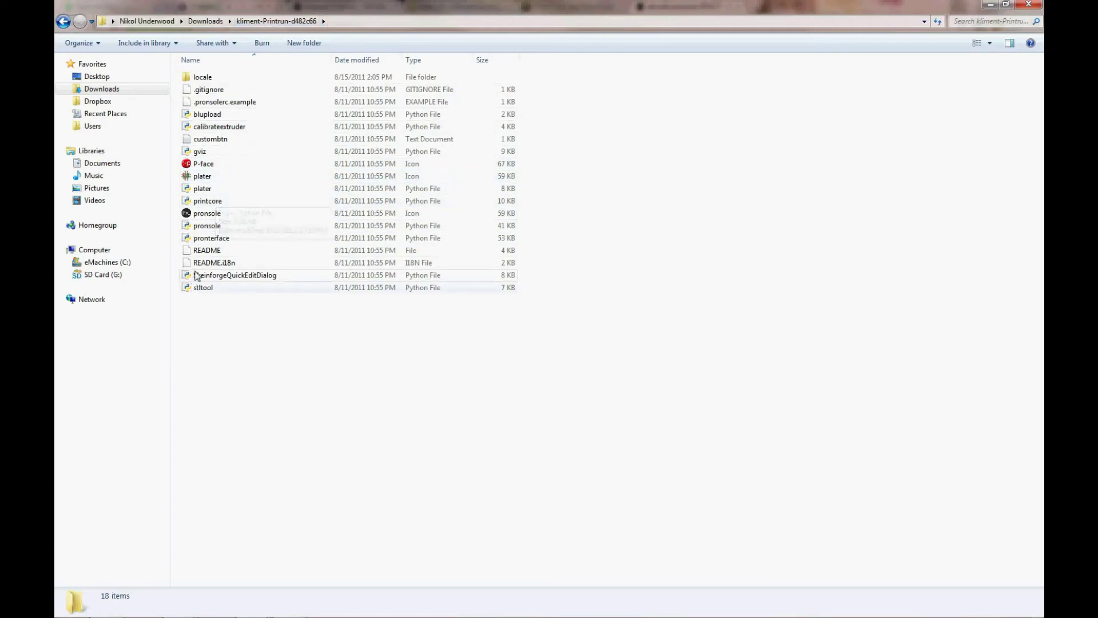
Step: Open the extensionless README file with WordPad
right_click(204, 255)
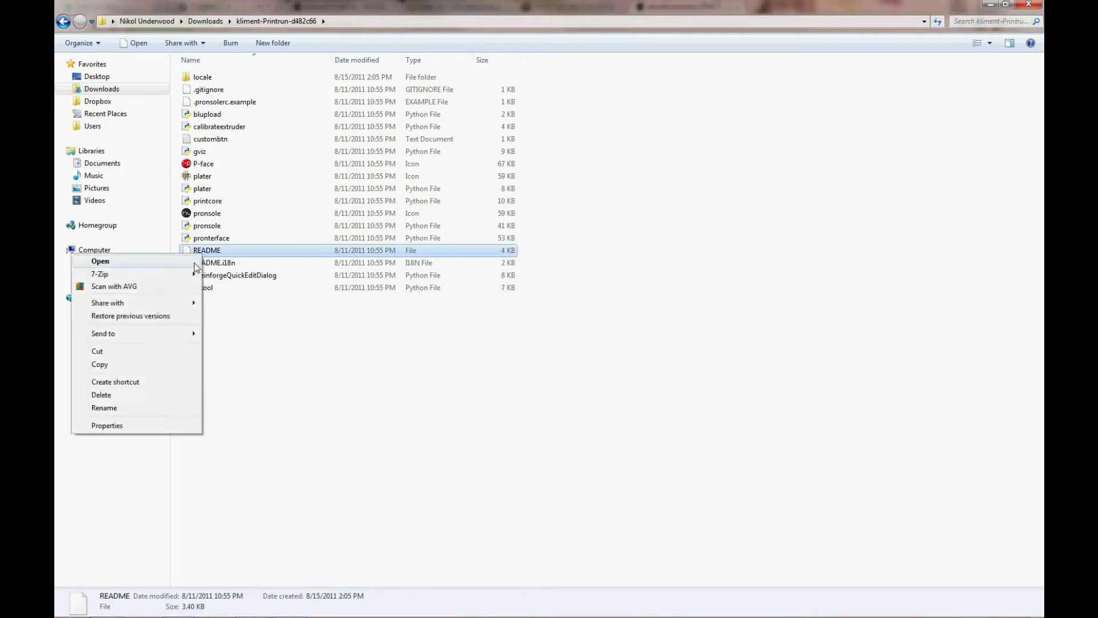
left_click(194, 262)
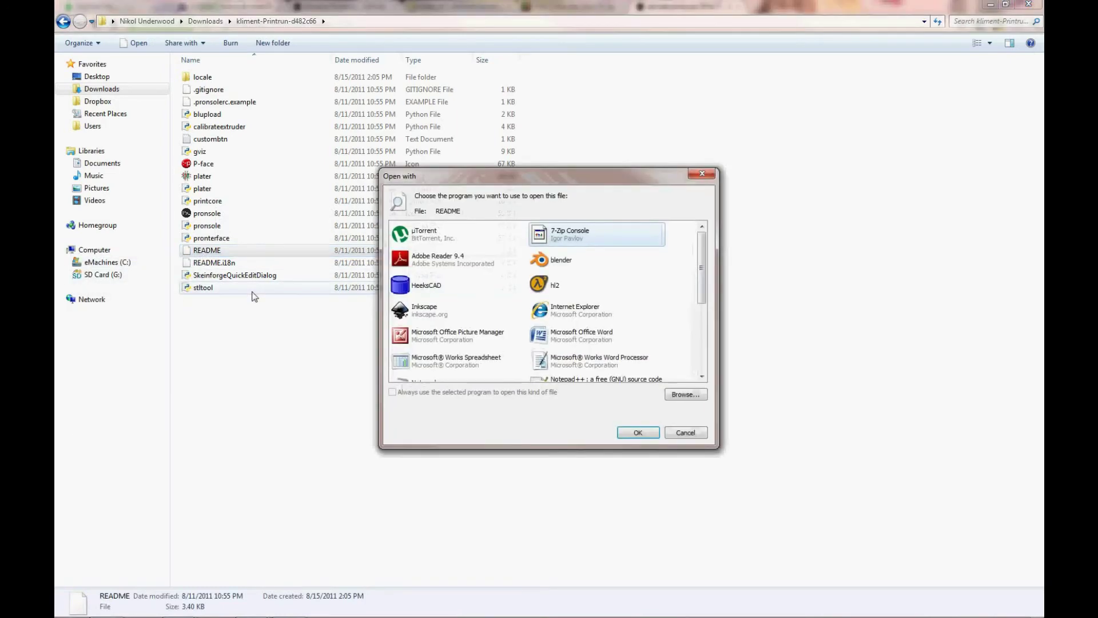
left_click_drag(704, 299, 704, 366)
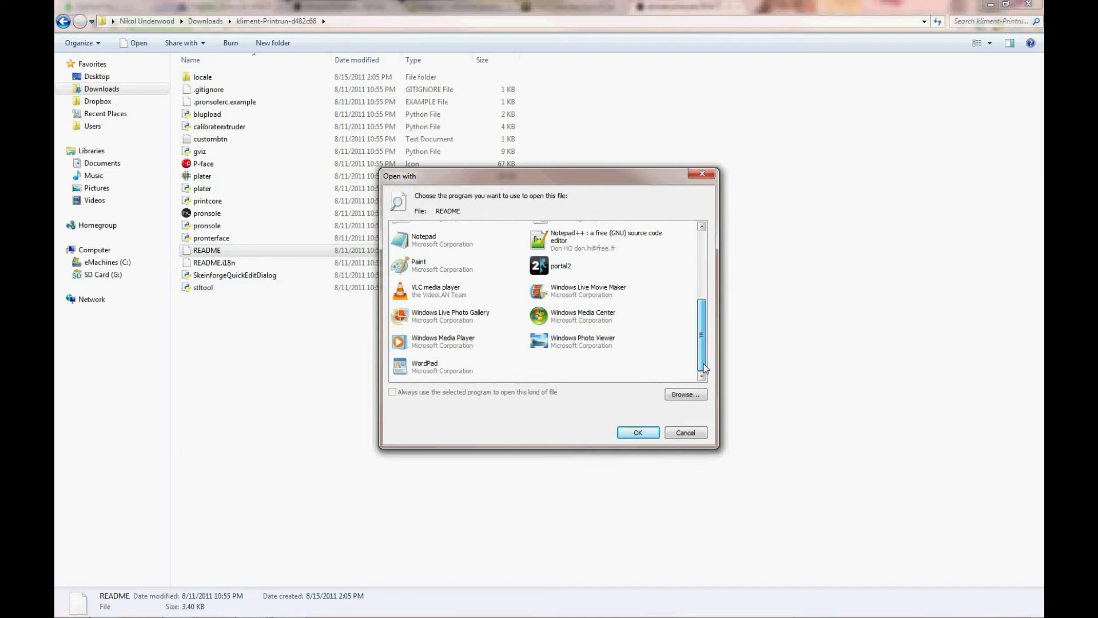
left_click(489, 371)
left_click(636, 433)
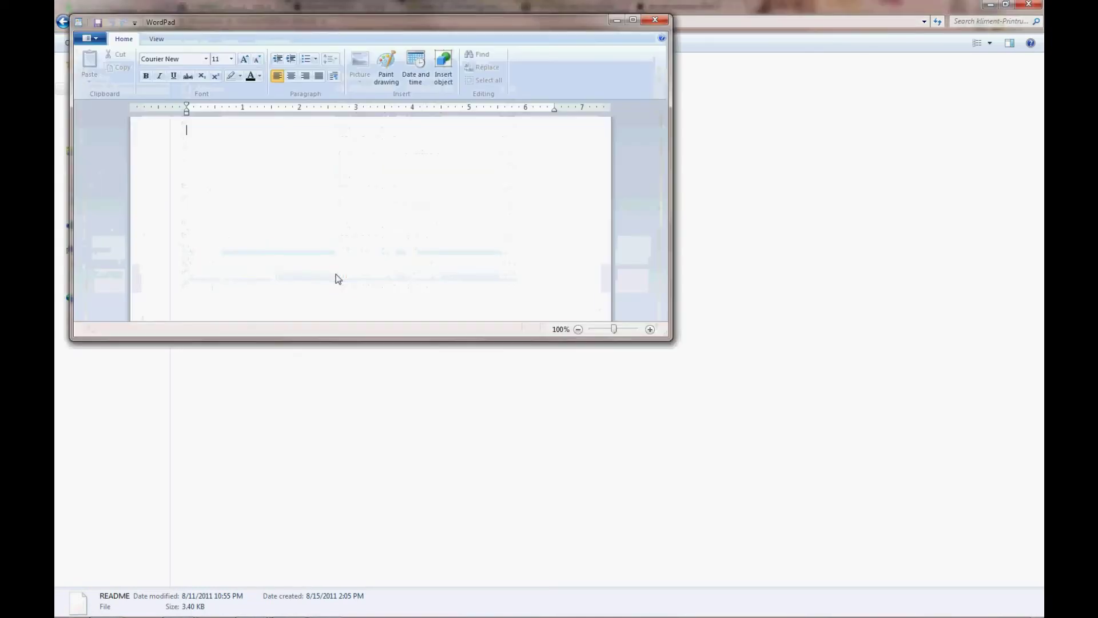
Step: Highlight the Windows download list under INSTALLING DEPENDENCIES in the README to review it, and close the document
scroll(343, 216, "down", 5)
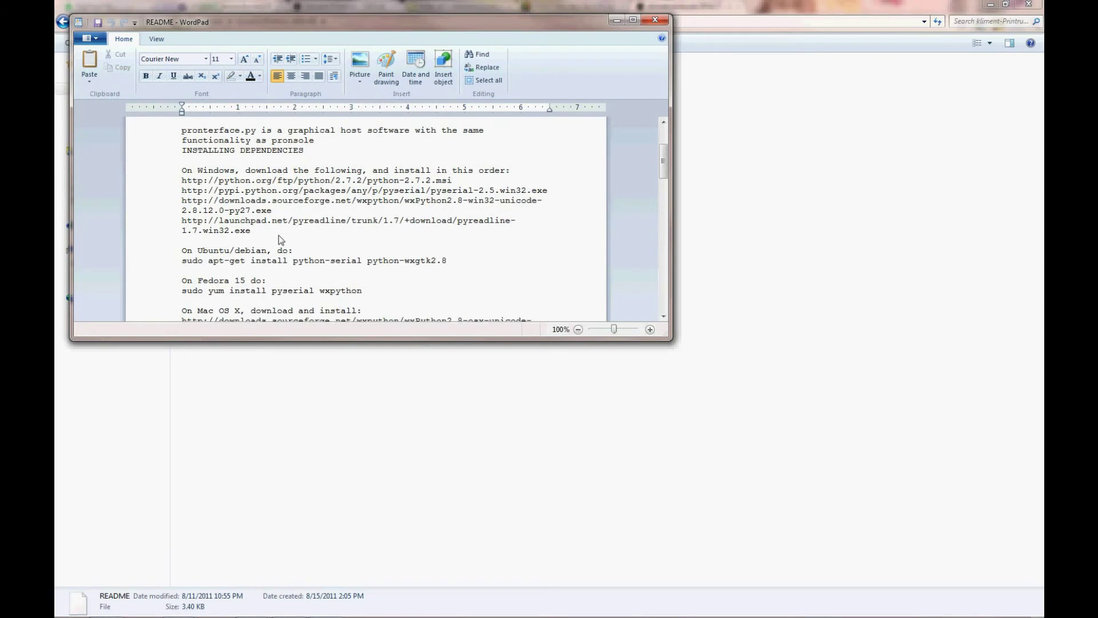
left_click_drag(279, 235, 187, 172)
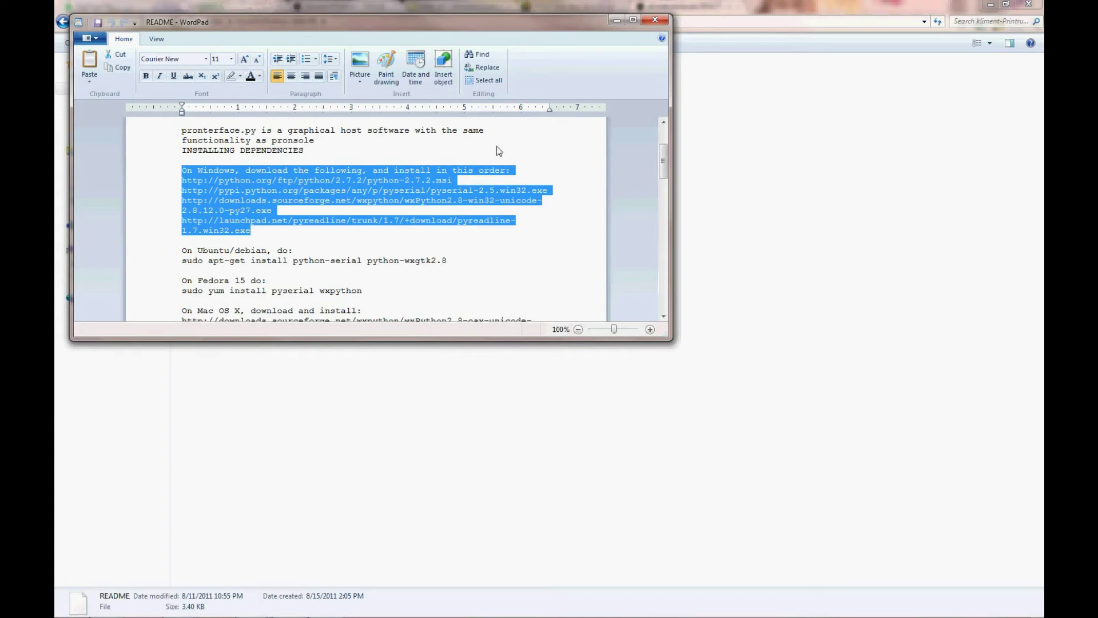
left_click(655, 21)
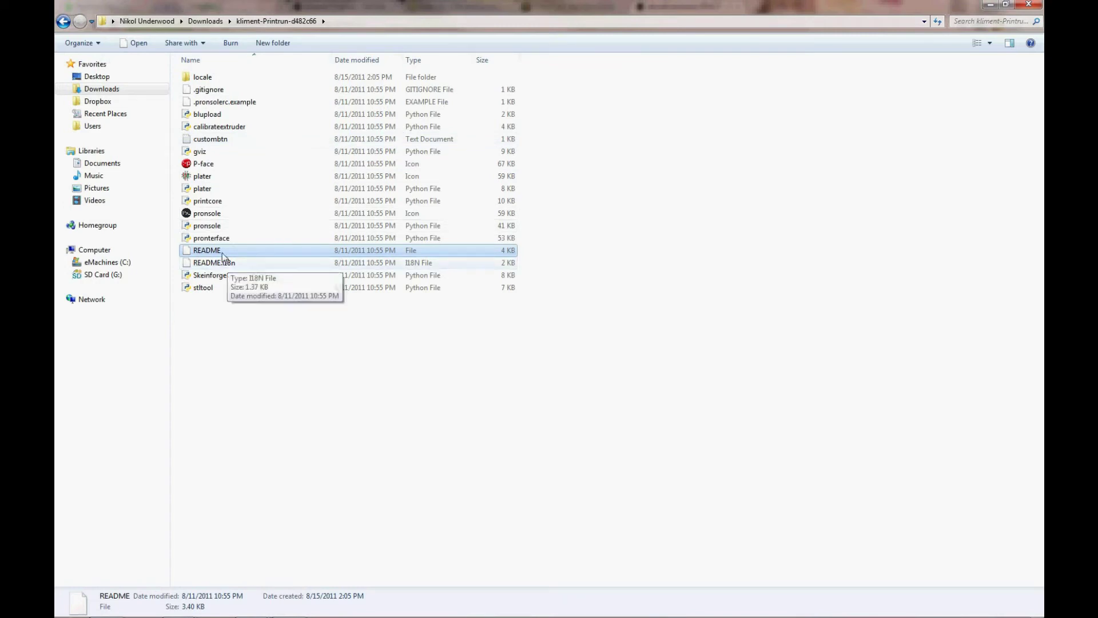
Step: Create a new folder named skeinforge inside the kliment-Printrun-d482c66 folder
left_click(229, 327)
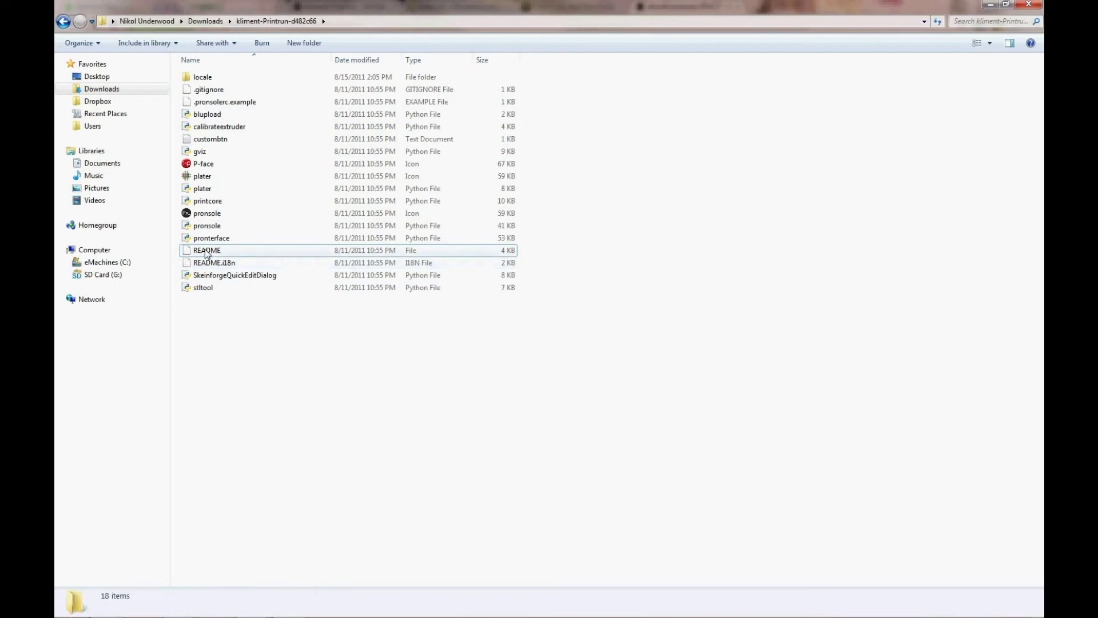
right_click(228, 358)
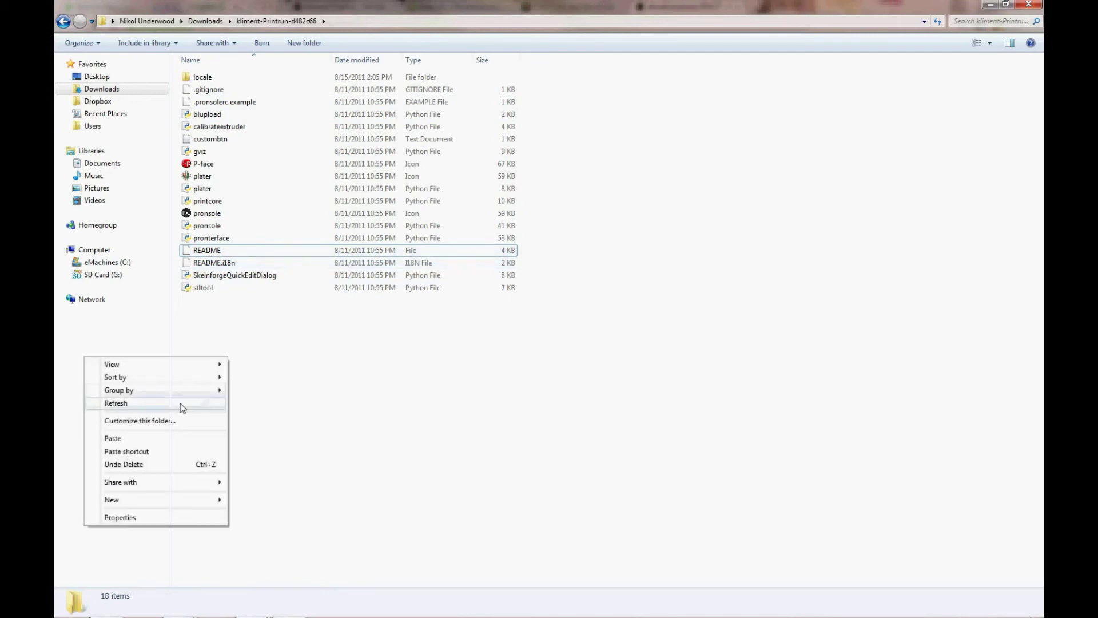
mouse_move(167, 498)
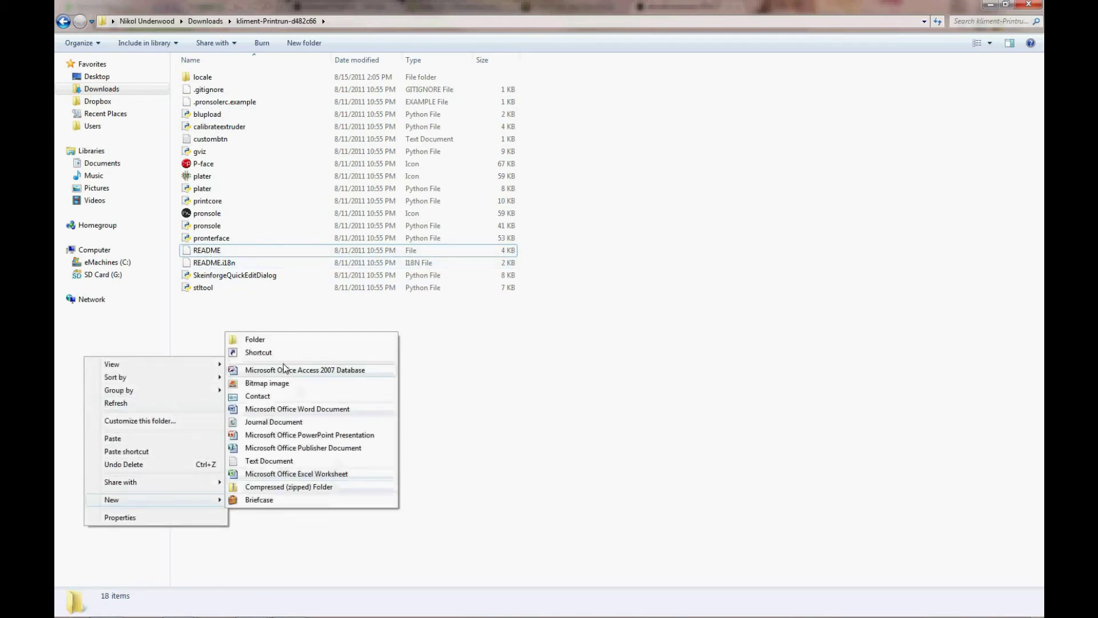
left_click(281, 345)
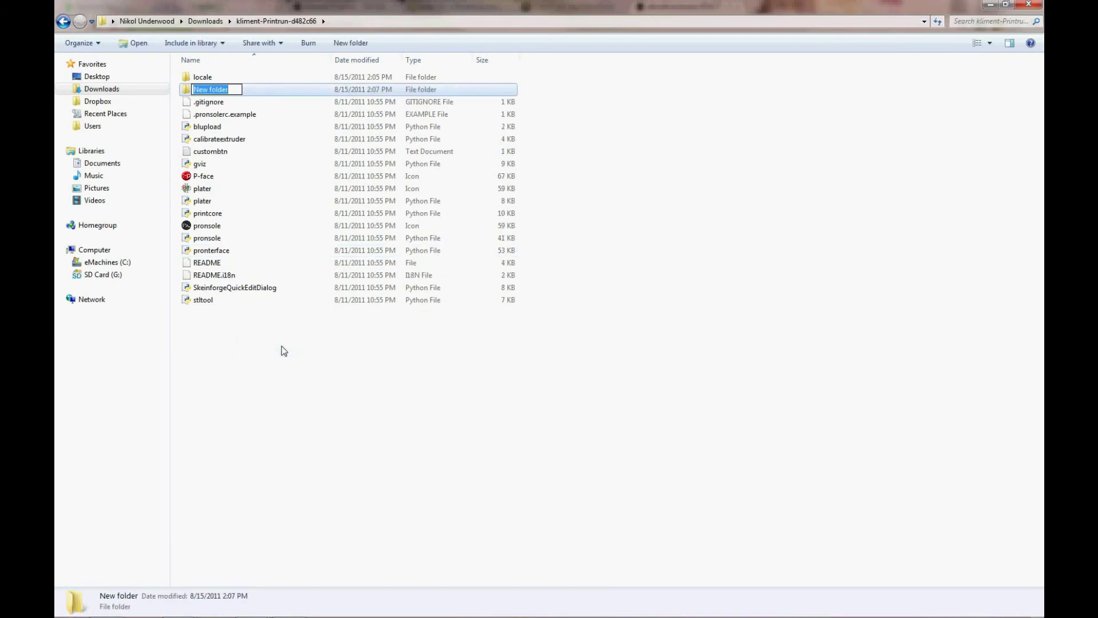
type("skeinforge")
key("Return")
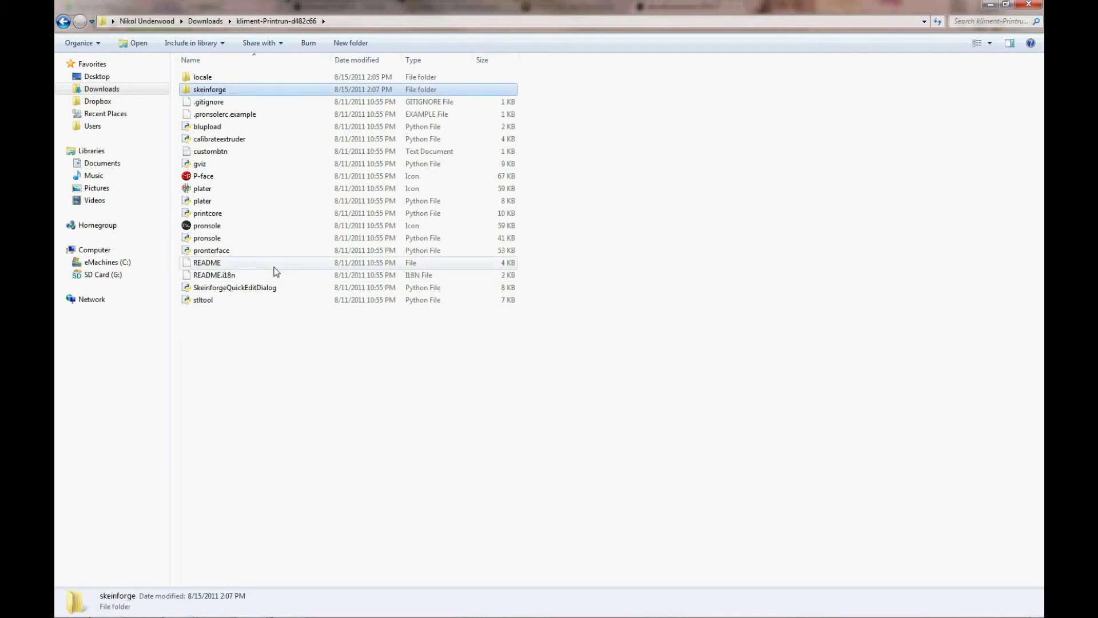
Step: Go back to Downloads, open the extracted SFACT folder and copy all of its files and subfolders
left_click(63, 21)
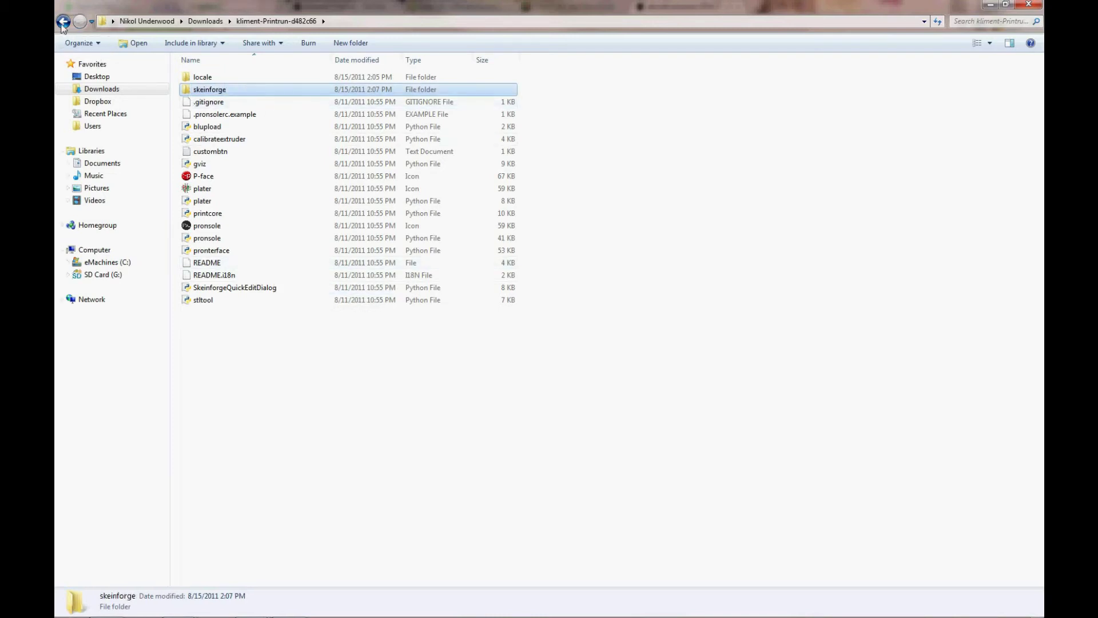
double_click(217, 80)
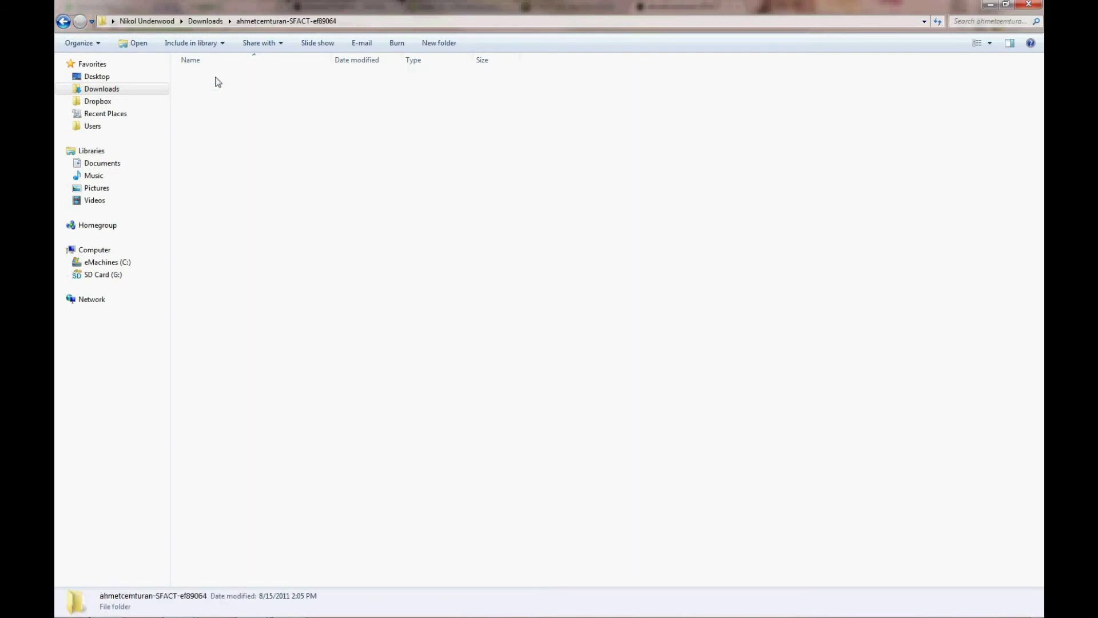
left_click(213, 79)
left_click(217, 250, "shift")
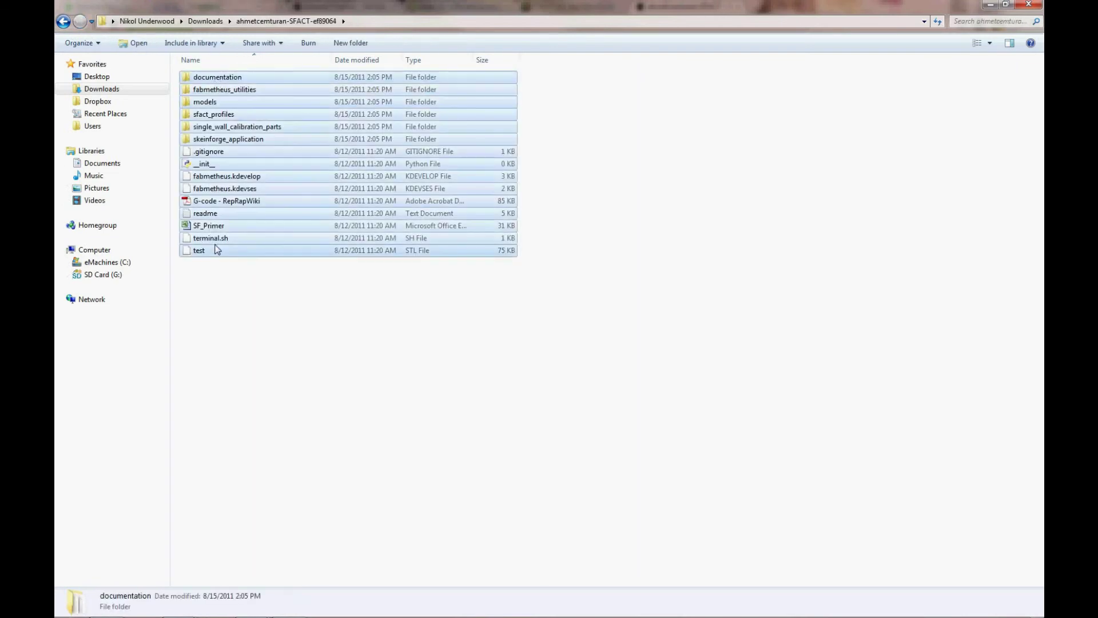
right_click(217, 248)
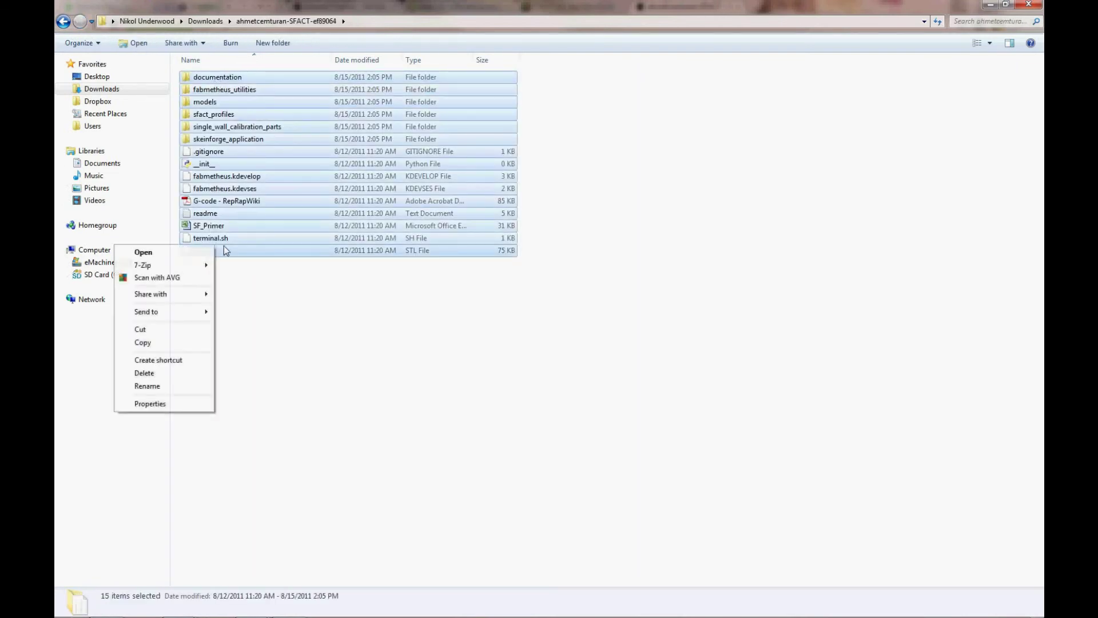
left_click(142, 342)
Step: Paste the copied SFACT contents into the skeinforge folder inside kliment-Printrun-d482c66, and return to the Printrun folder
left_click(63, 21)
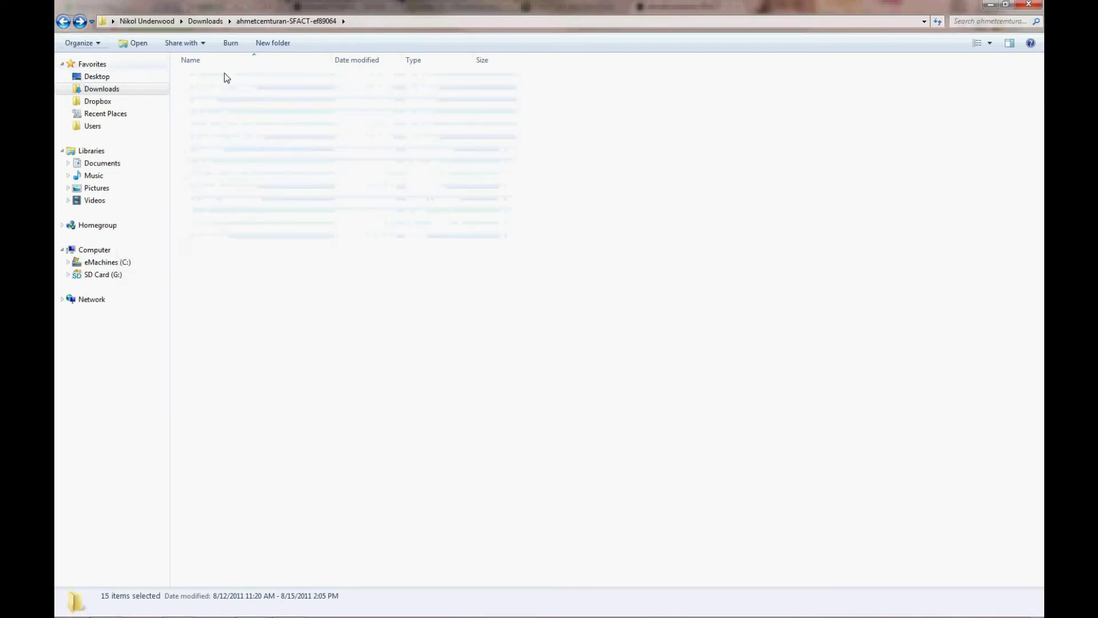
double_click(225, 103)
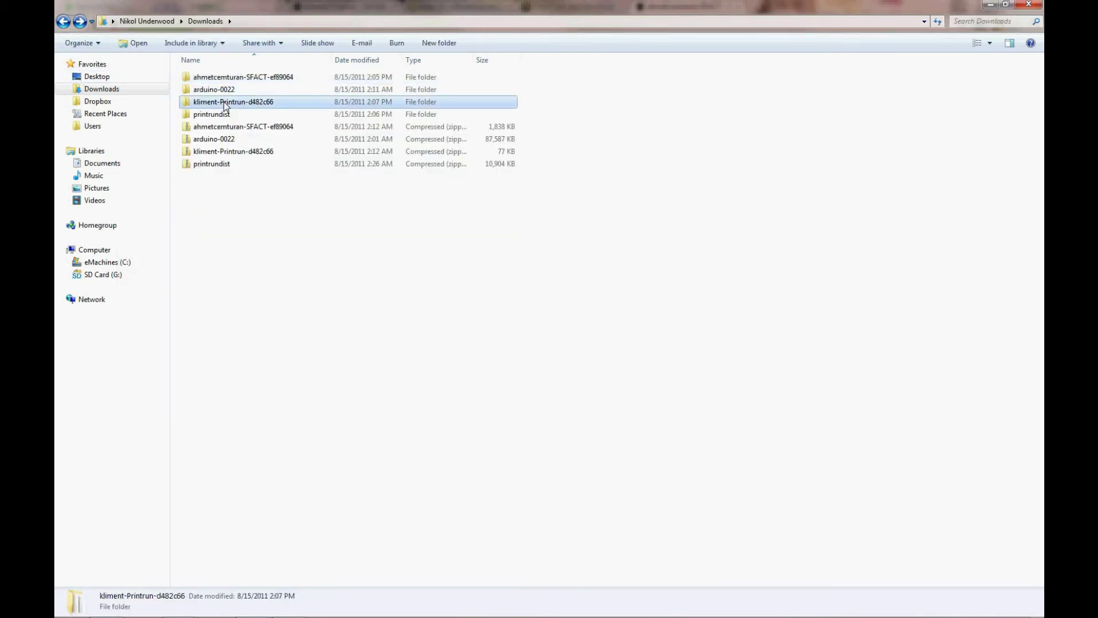
double_click(225, 89)
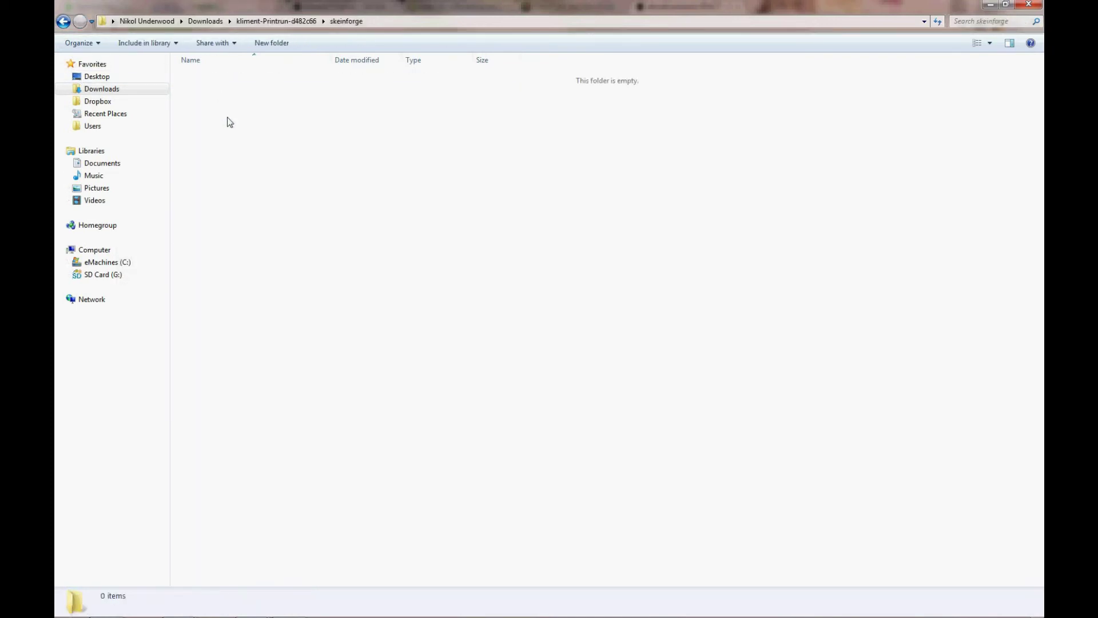
right_click(231, 147)
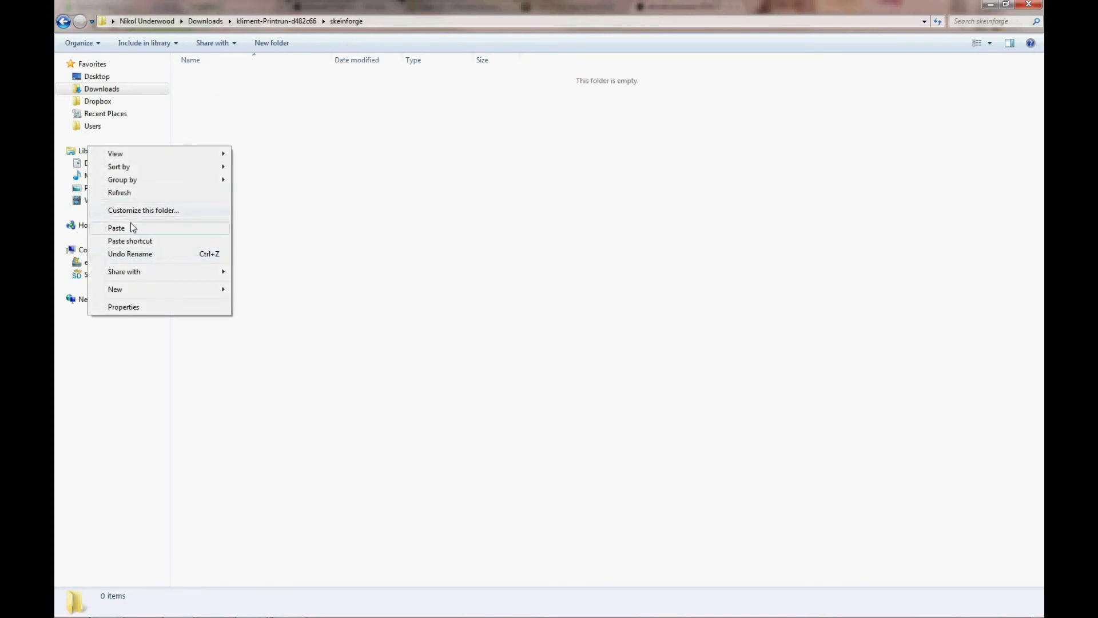
left_click(116, 228)
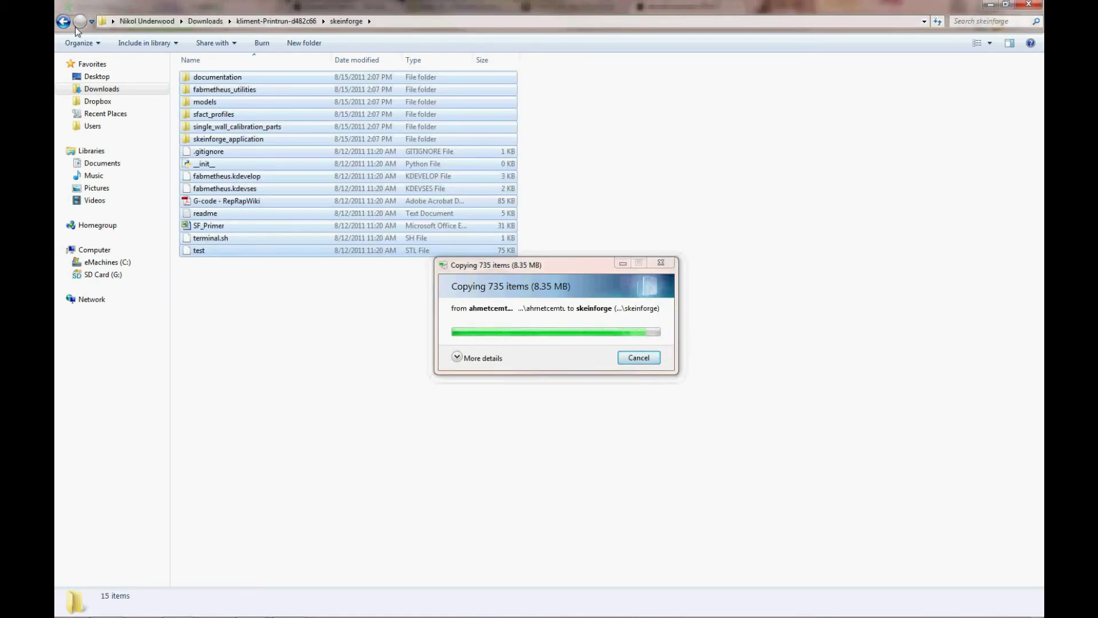
left_click(62, 22)
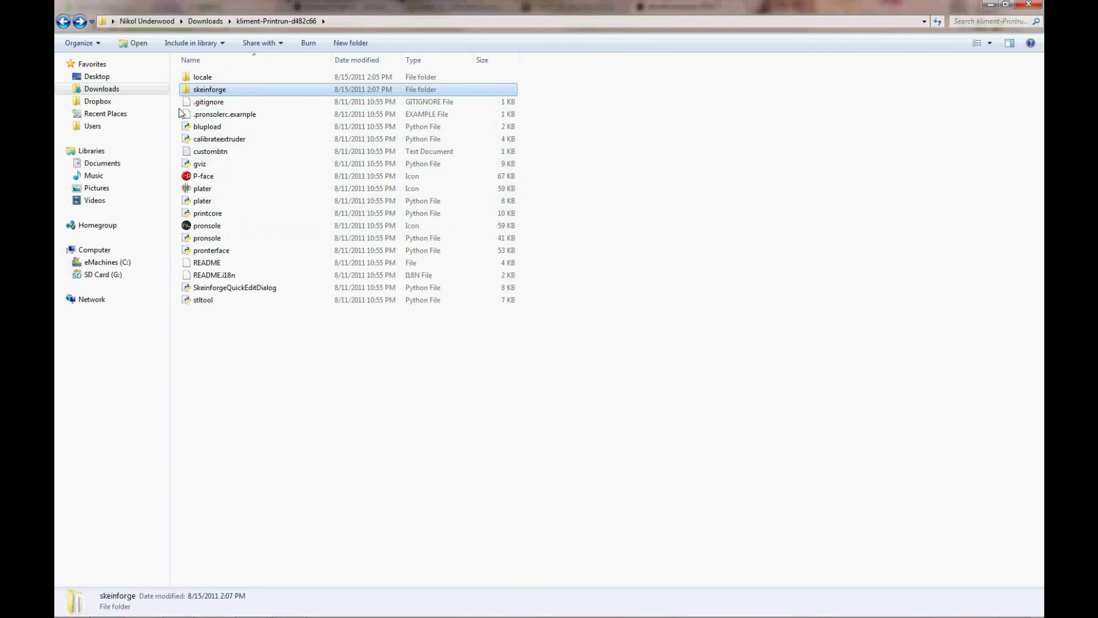
left_click(202, 179)
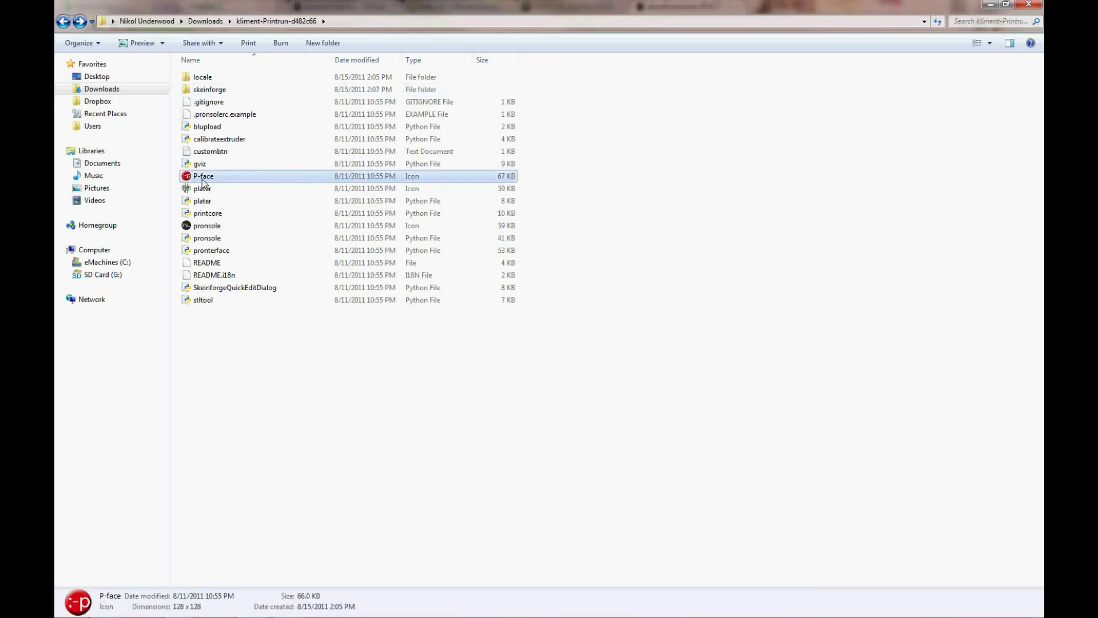
double_click(202, 177)
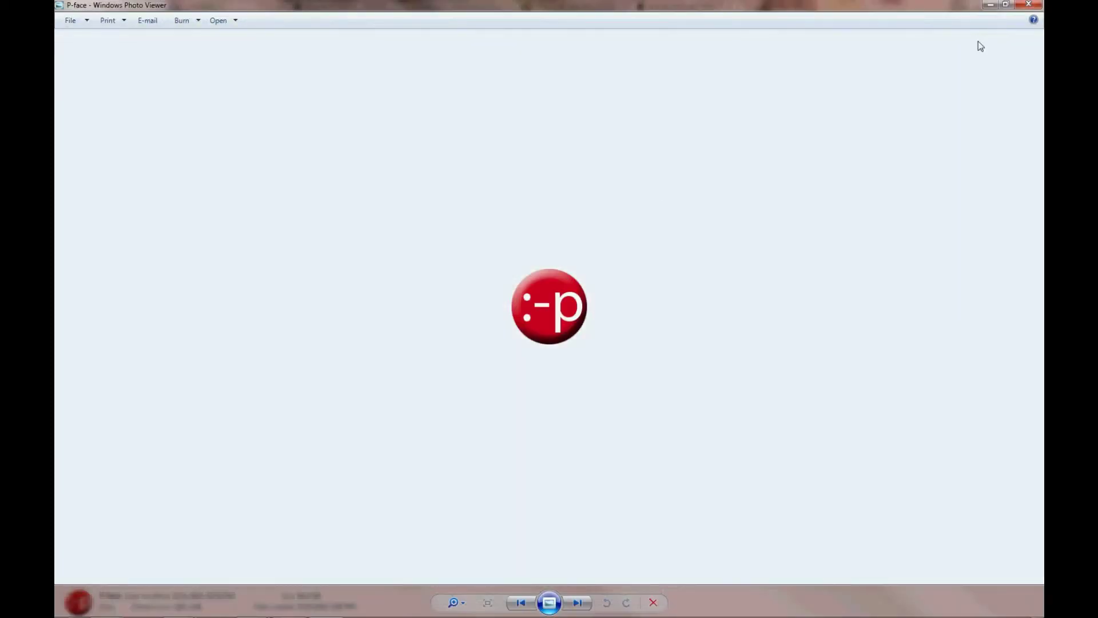
left_click(1034, 4)
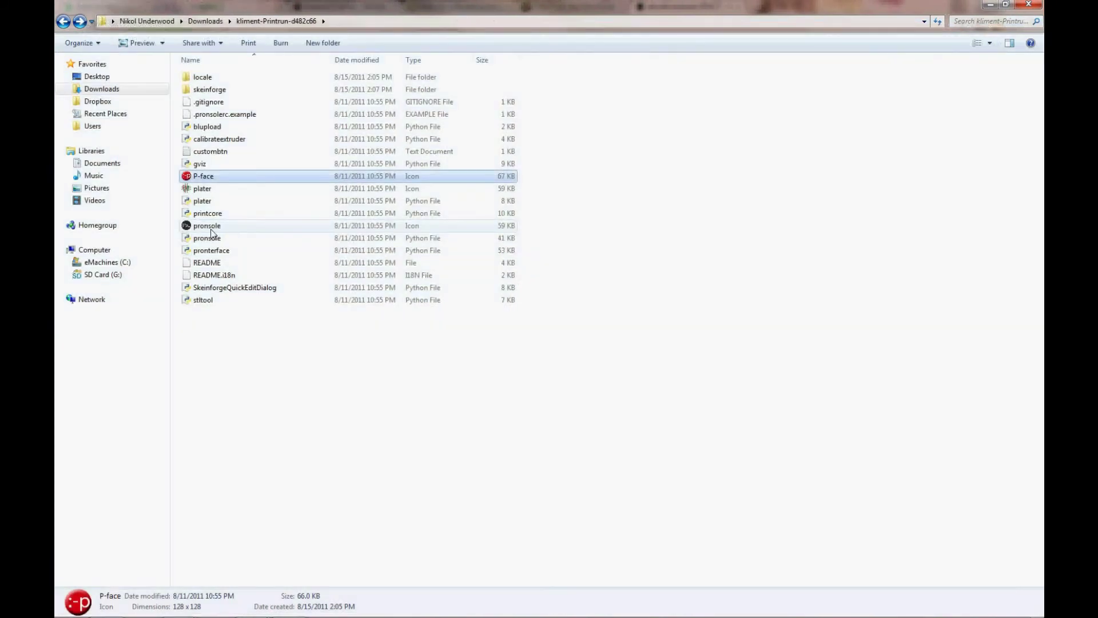
Step: Run the pronterface Python file and load the 0.5mm_single_wall_calibration_piece STL file from the Desktop for slicing
left_click(204, 251)
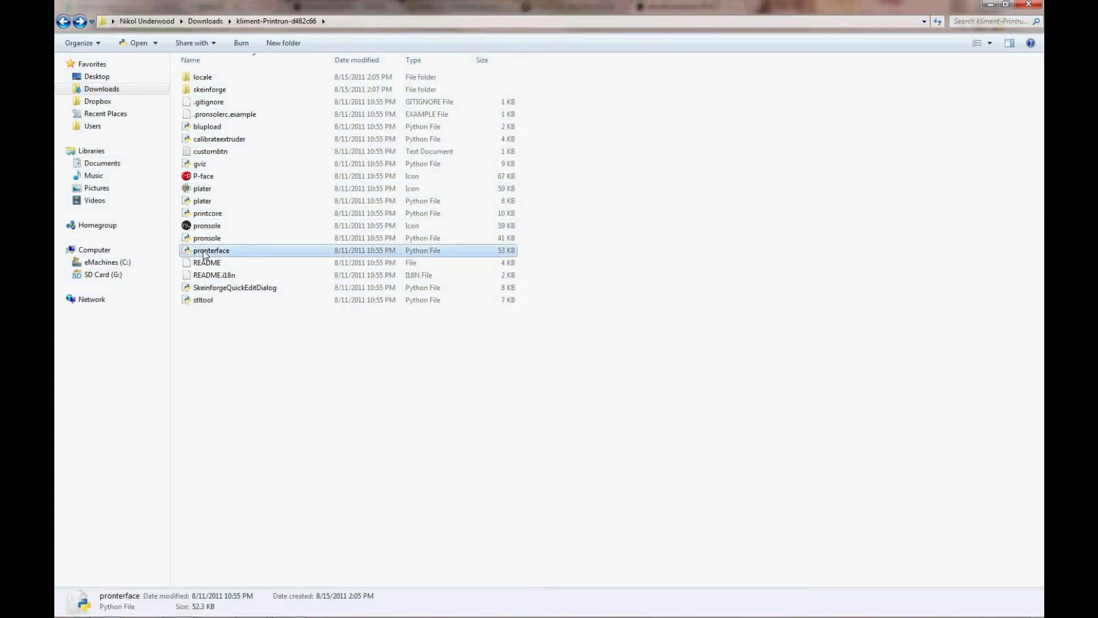
double_click(204, 250)
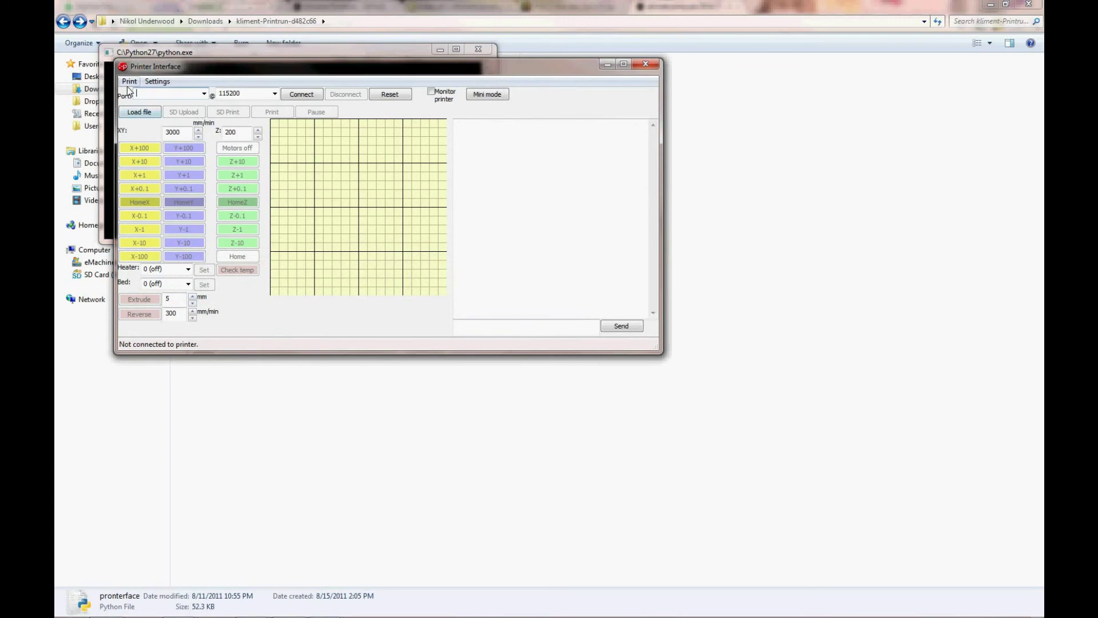
left_click(129, 82)
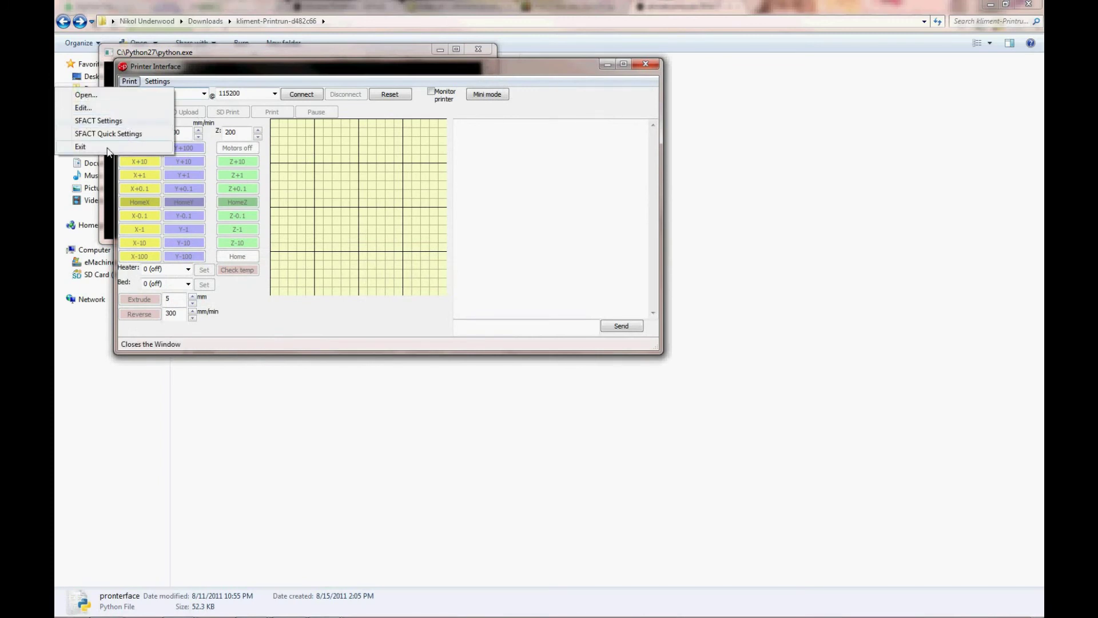
left_click(85, 95)
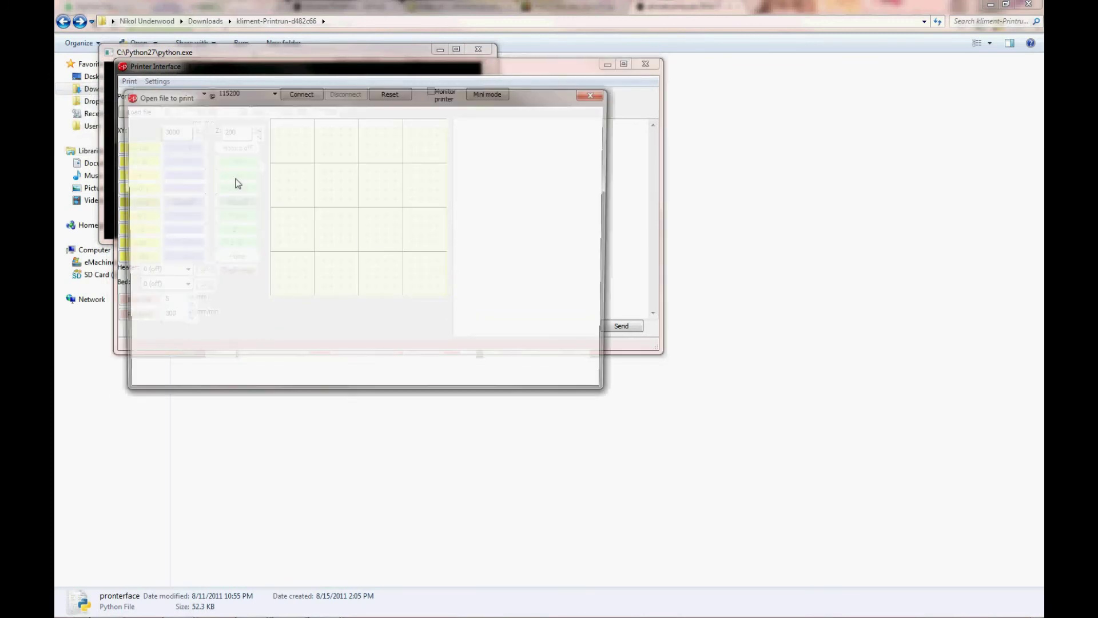
left_click(289, 299)
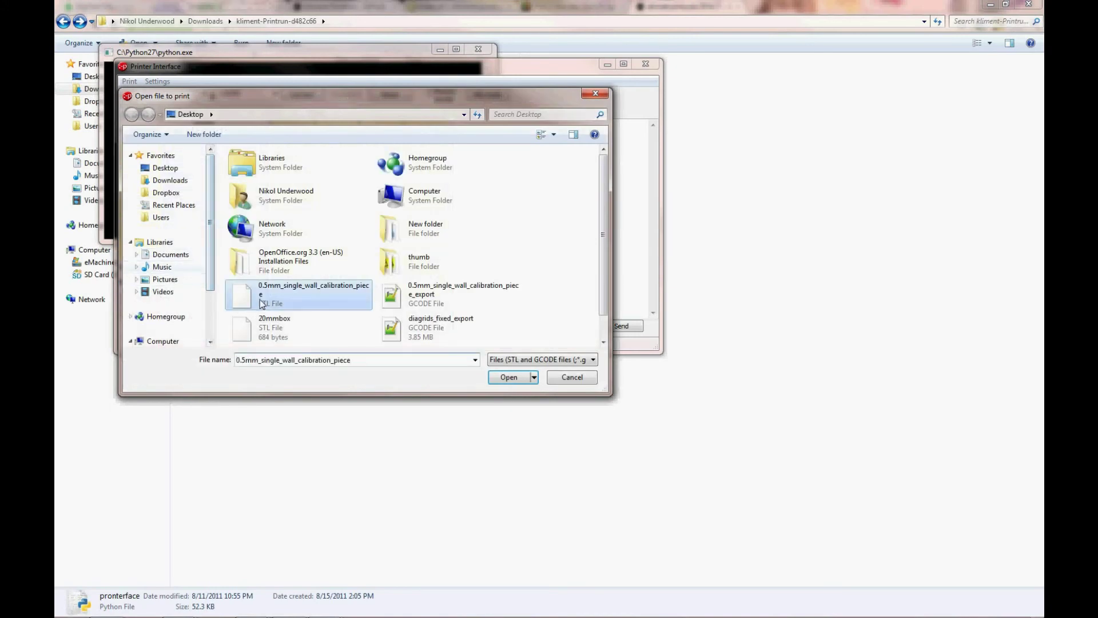
left_click(509, 377)
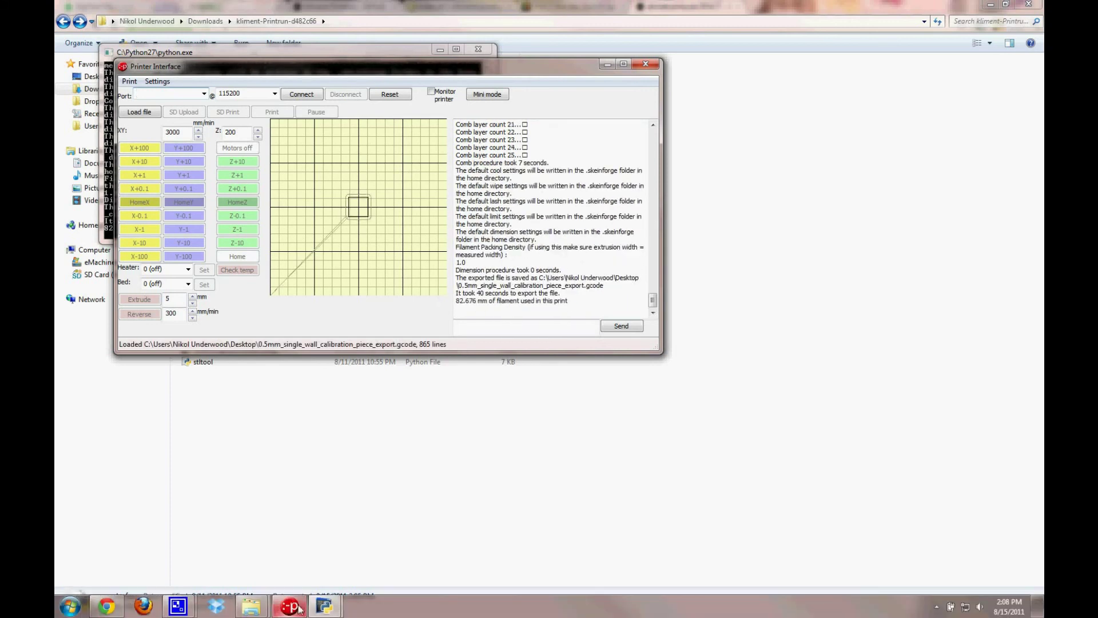
Step: Bring up the earlier Printer Interface window and arrange both windows side by side at matching height to compare their sliced results
mouse_move(324, 610)
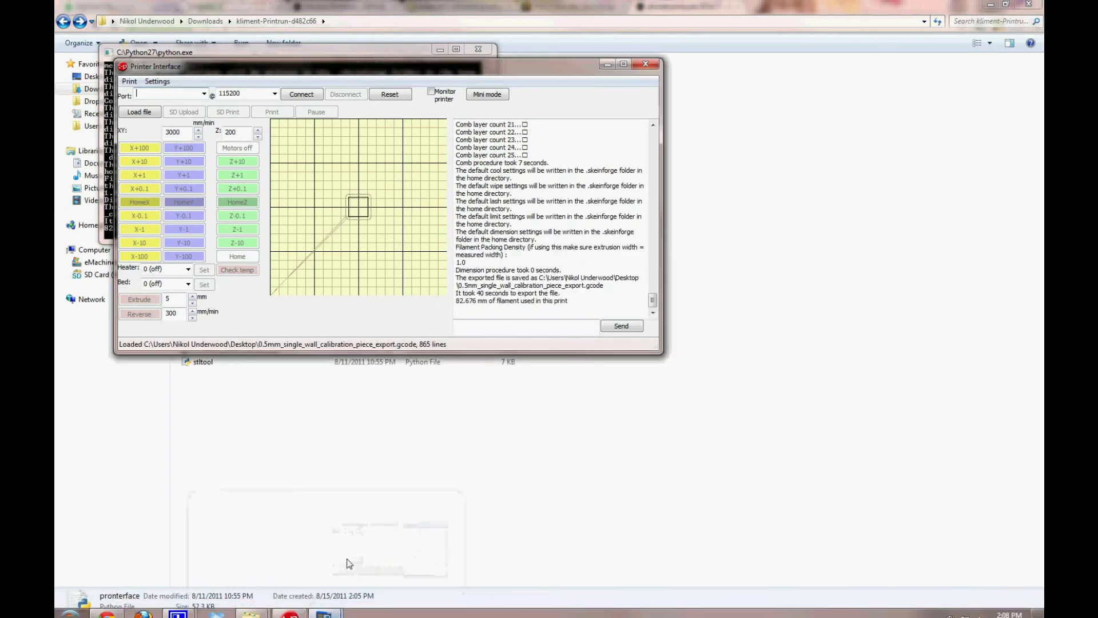
left_click(291, 606)
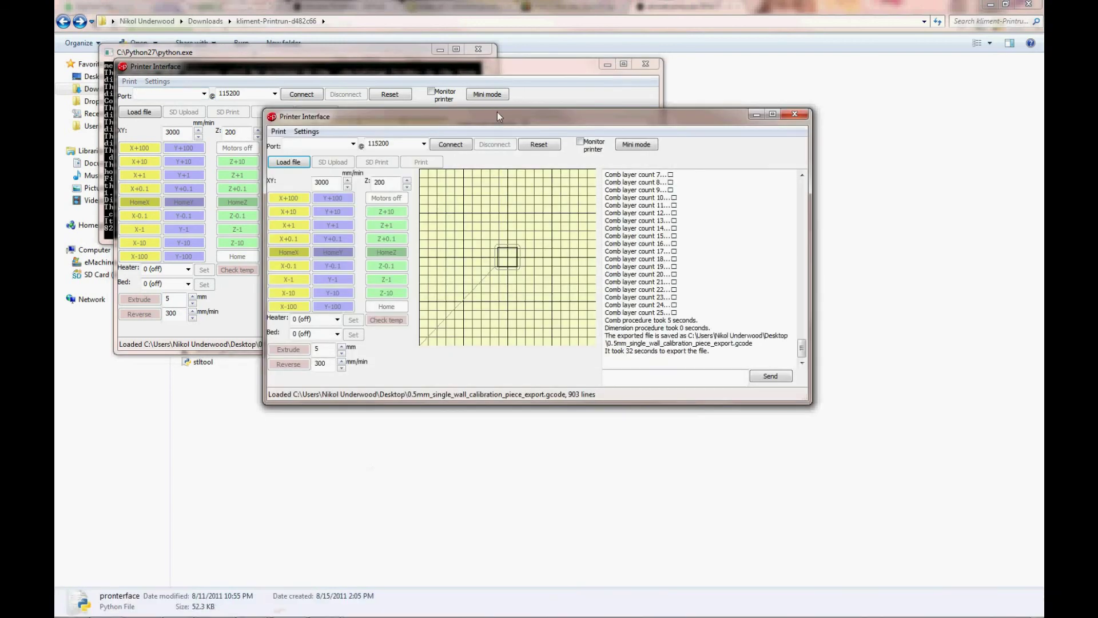
left_click_drag(496, 115, 719, 29)
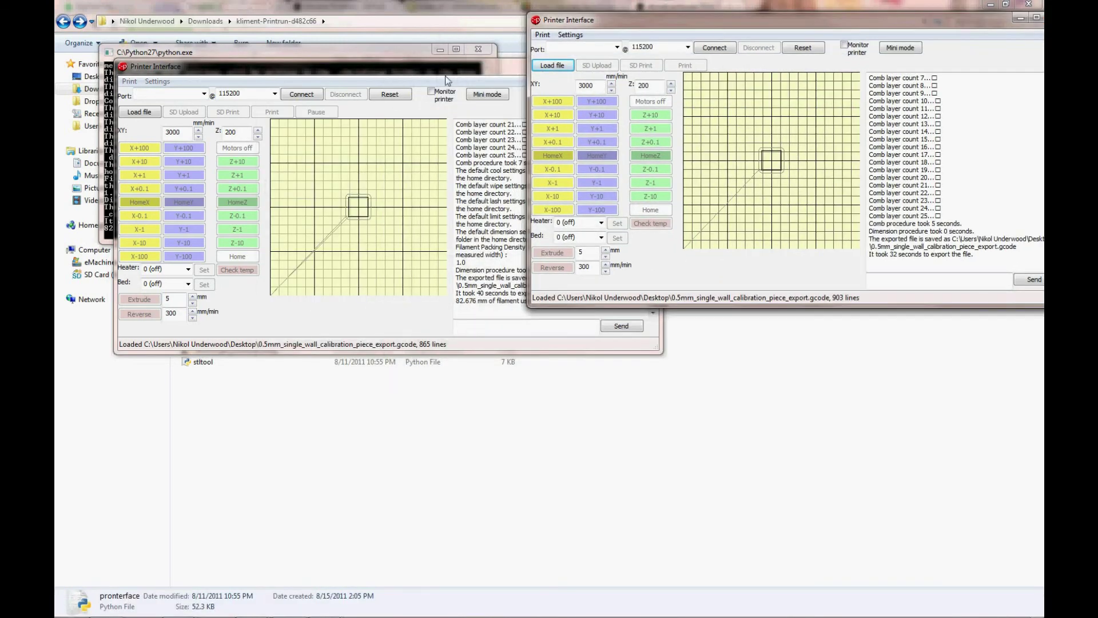
left_click_drag(446, 77, 405, 12)
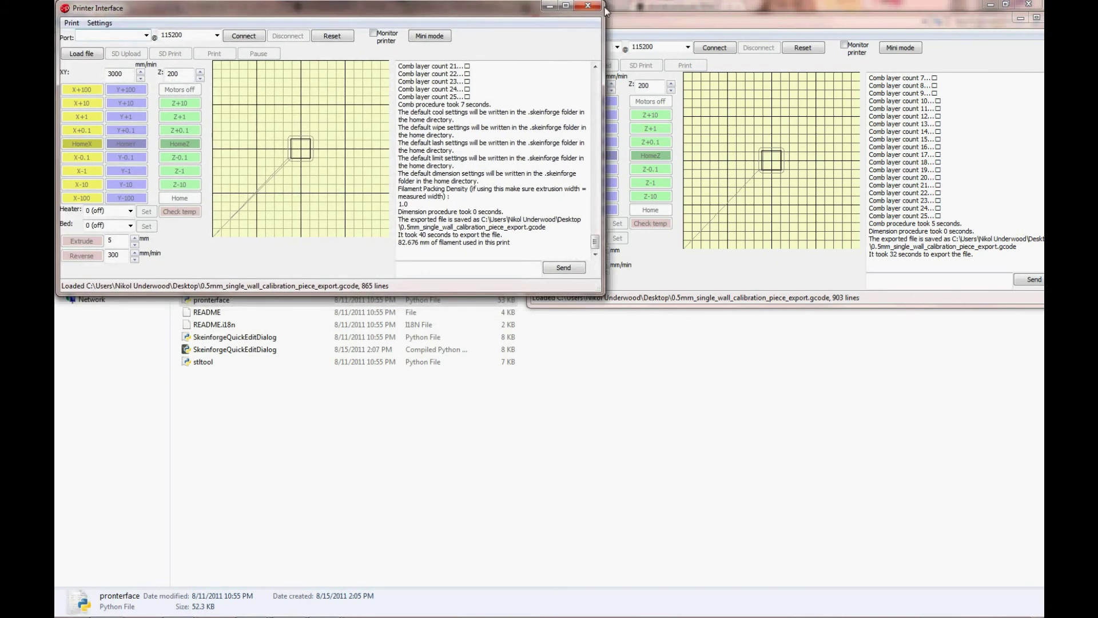
left_click_drag(605, 9, 527, 7)
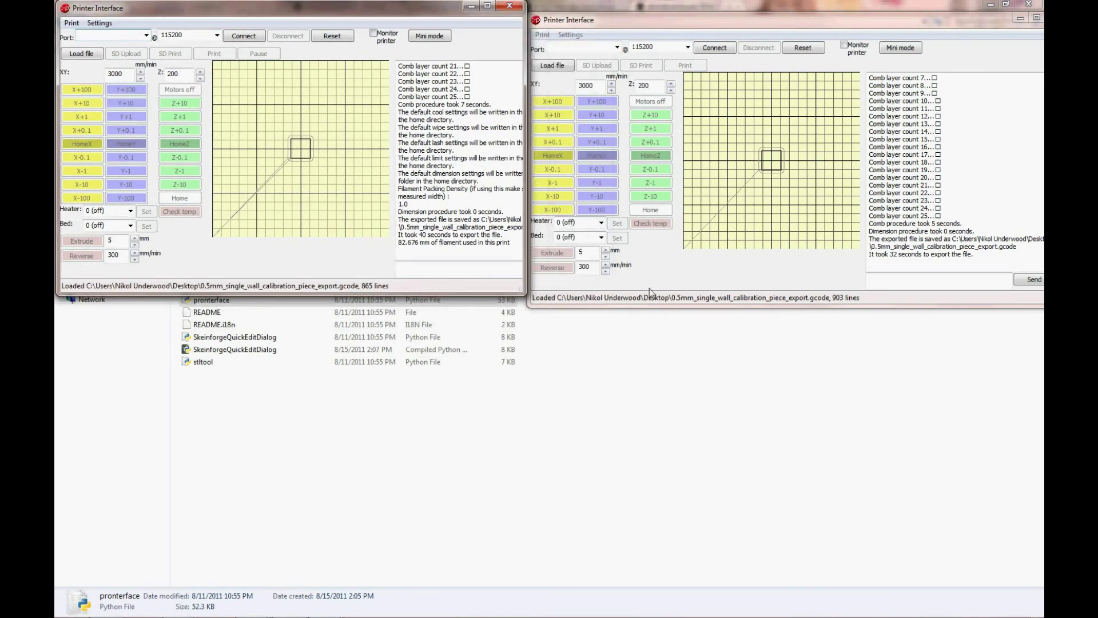
left_click_drag(652, 303, 657, 292)
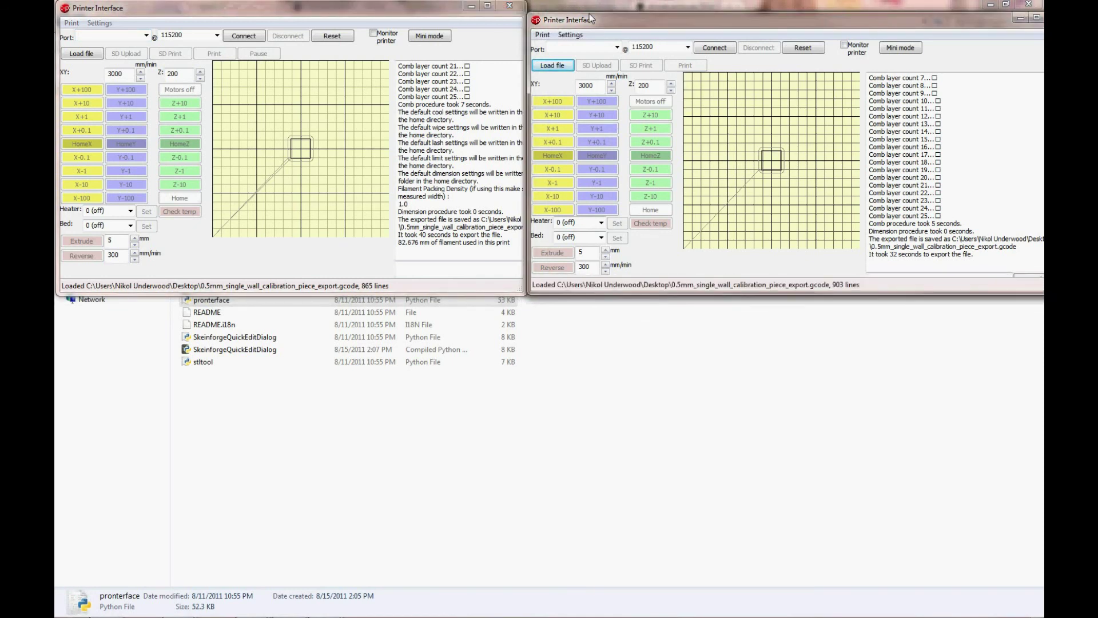
left_click_drag(590, 11, 589, 0)
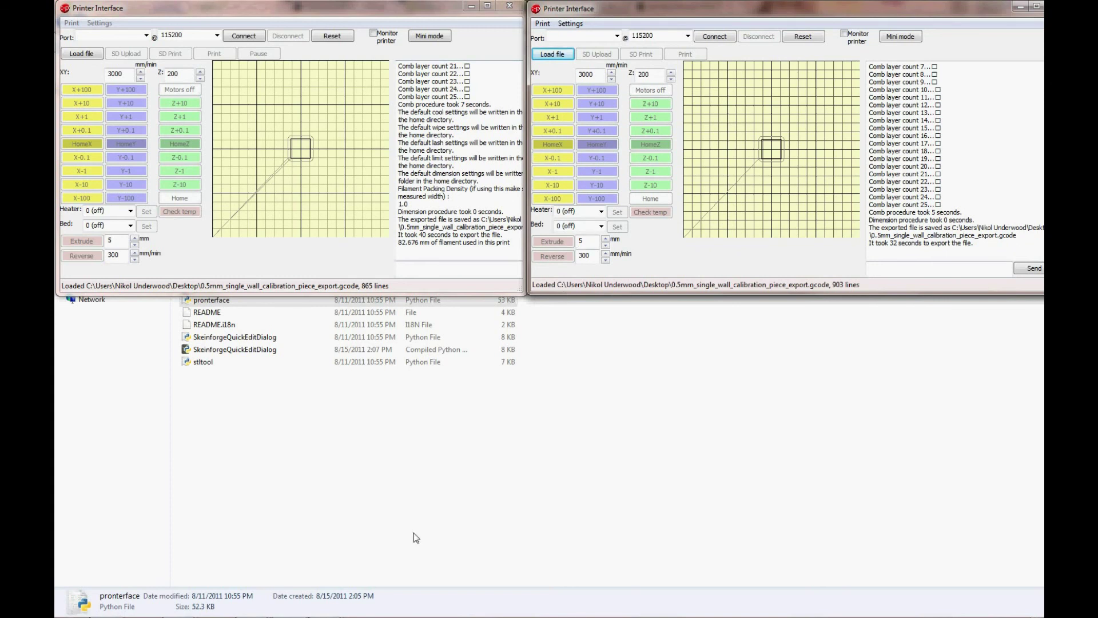
mouse_move(375, 616)
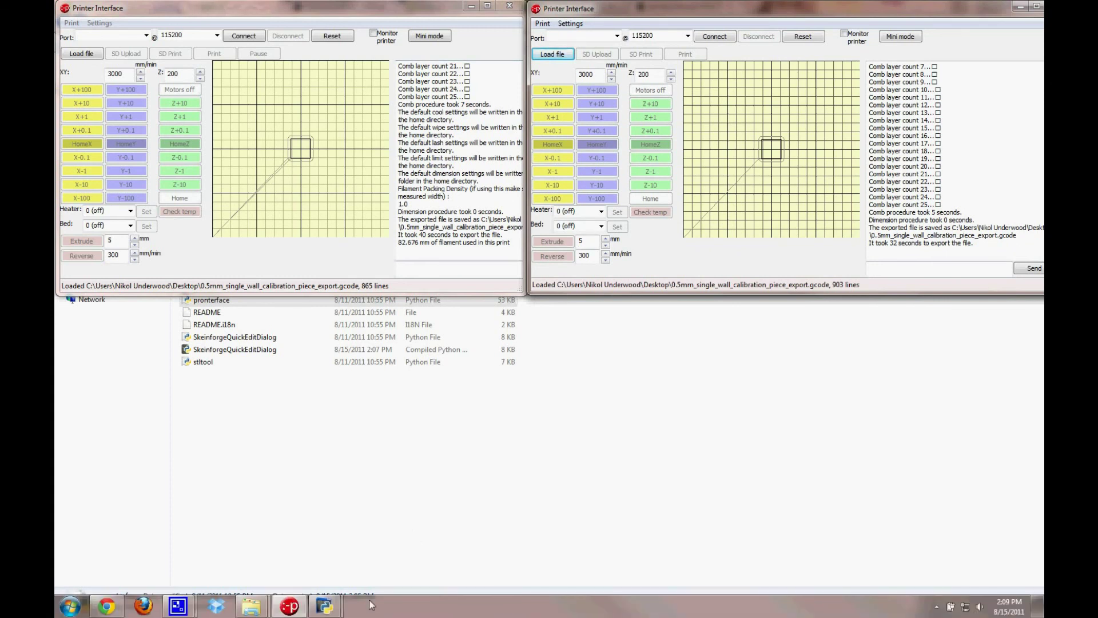